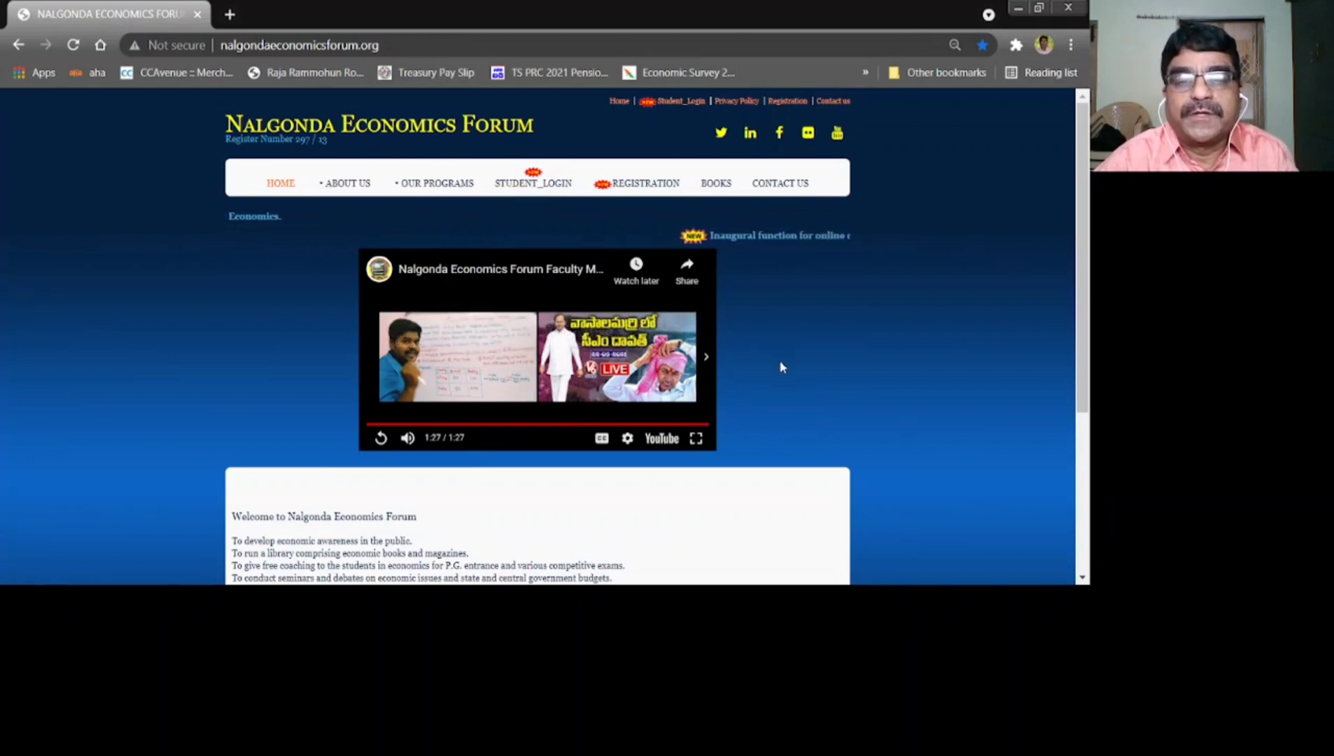
Open the Registration information page, scroll past the policies, and go to Online Registration
click(645, 185)
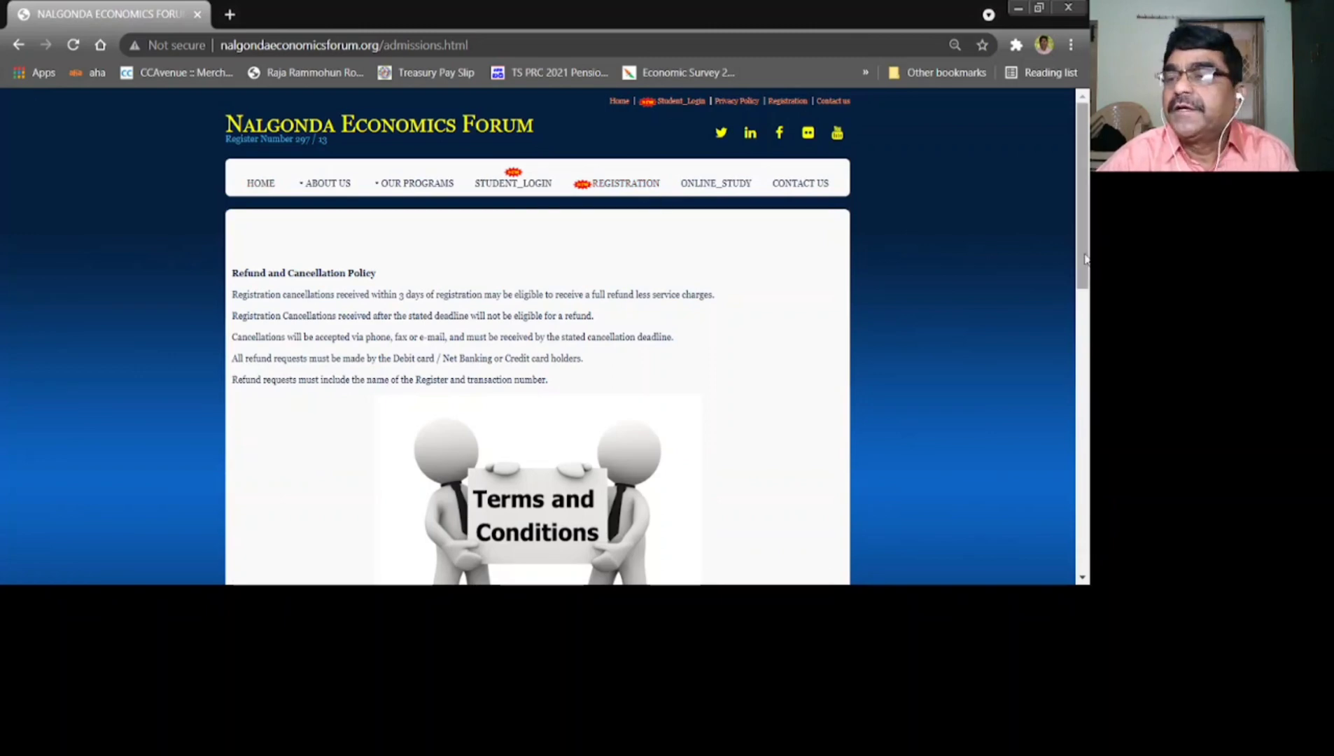
scroll(1083, 280, down, 2)
scroll(848, 414, down, 6)
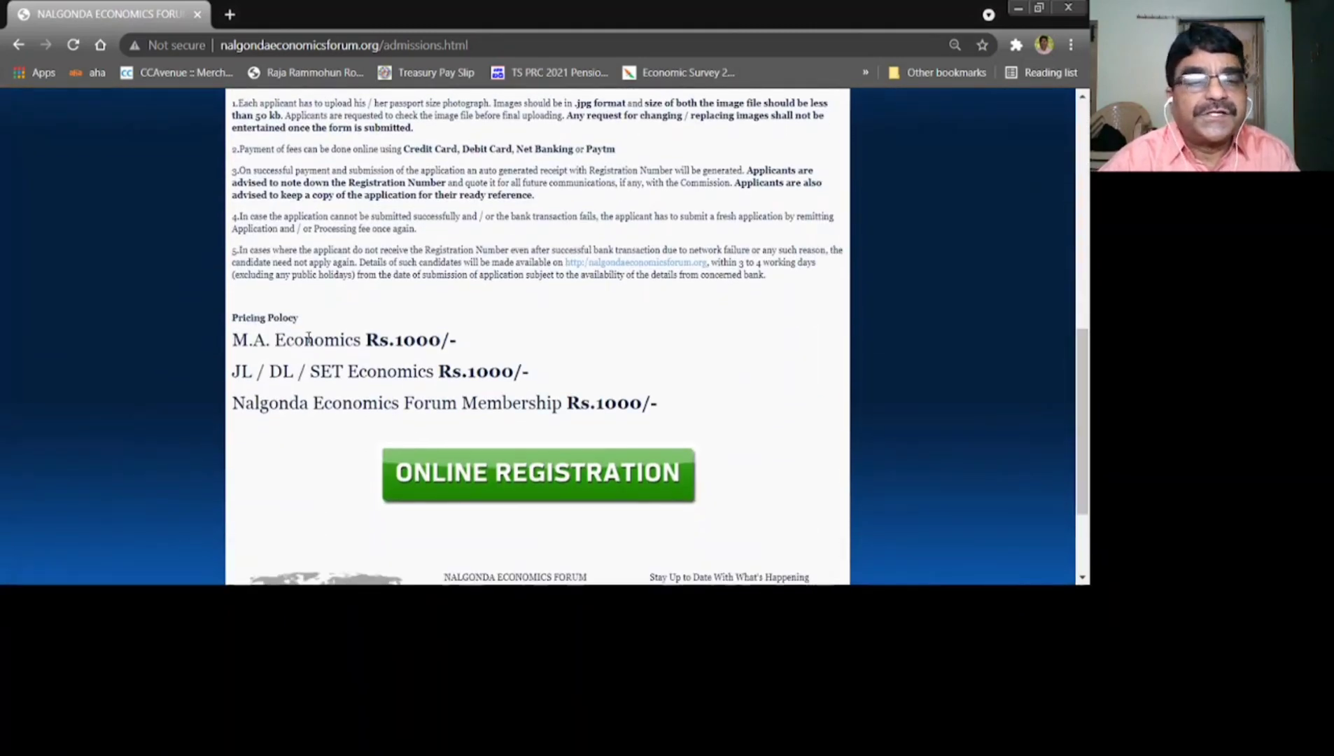
click(499, 482)
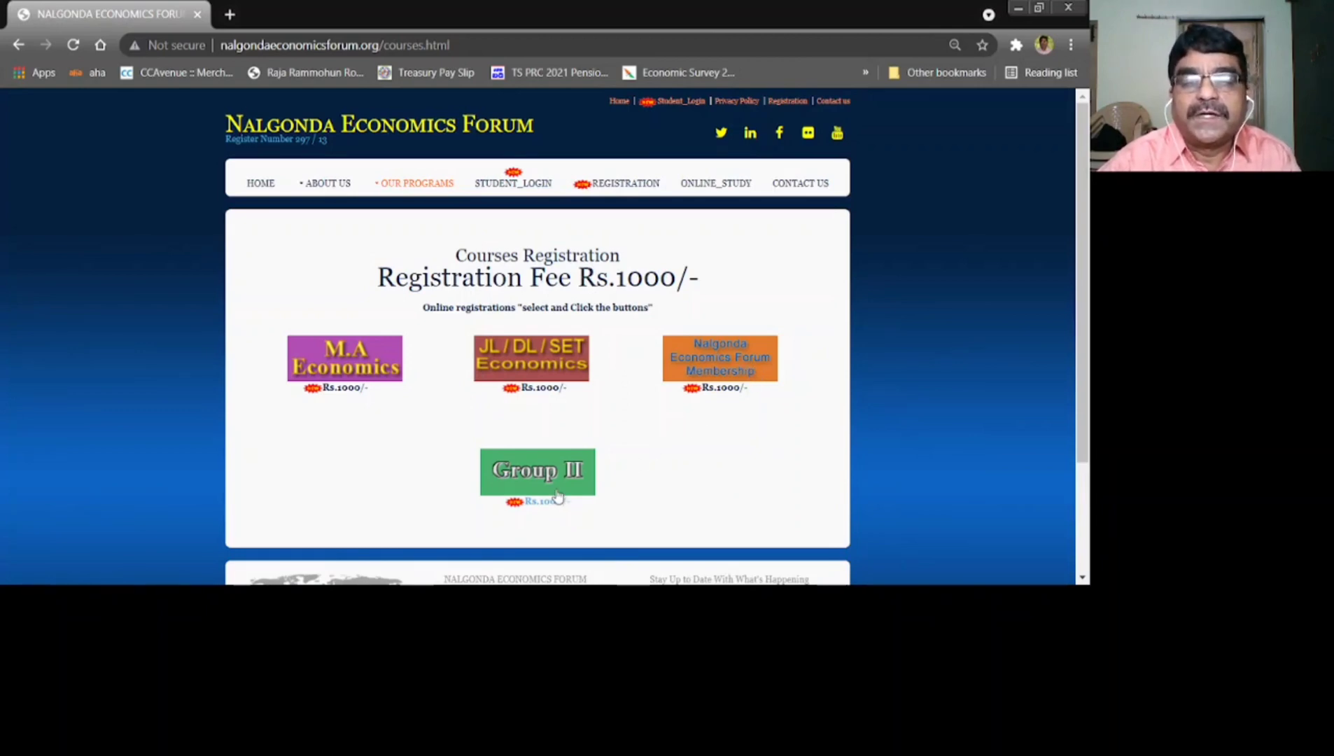
Open the M.A Economics registration form and scroll down to its Rs.1000/- fee fields
click(366, 355)
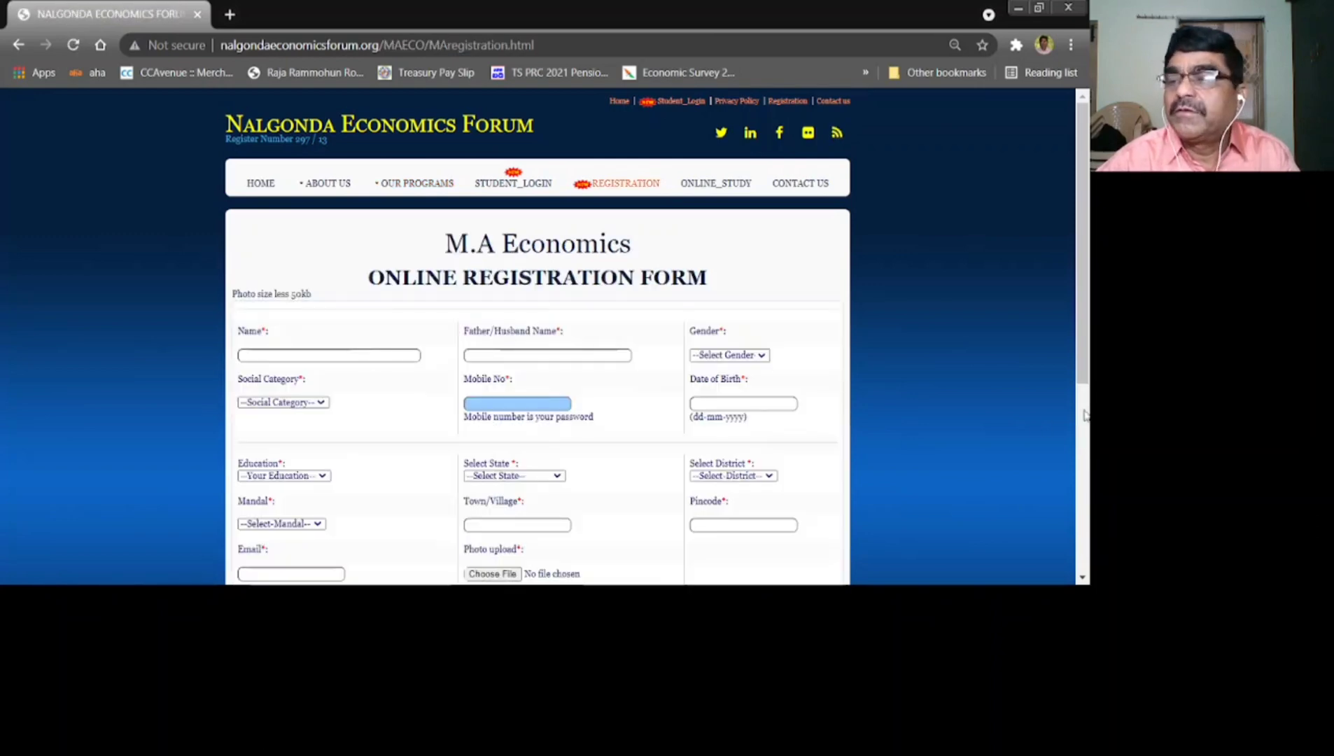
drag(1081, 377, 1084, 439)
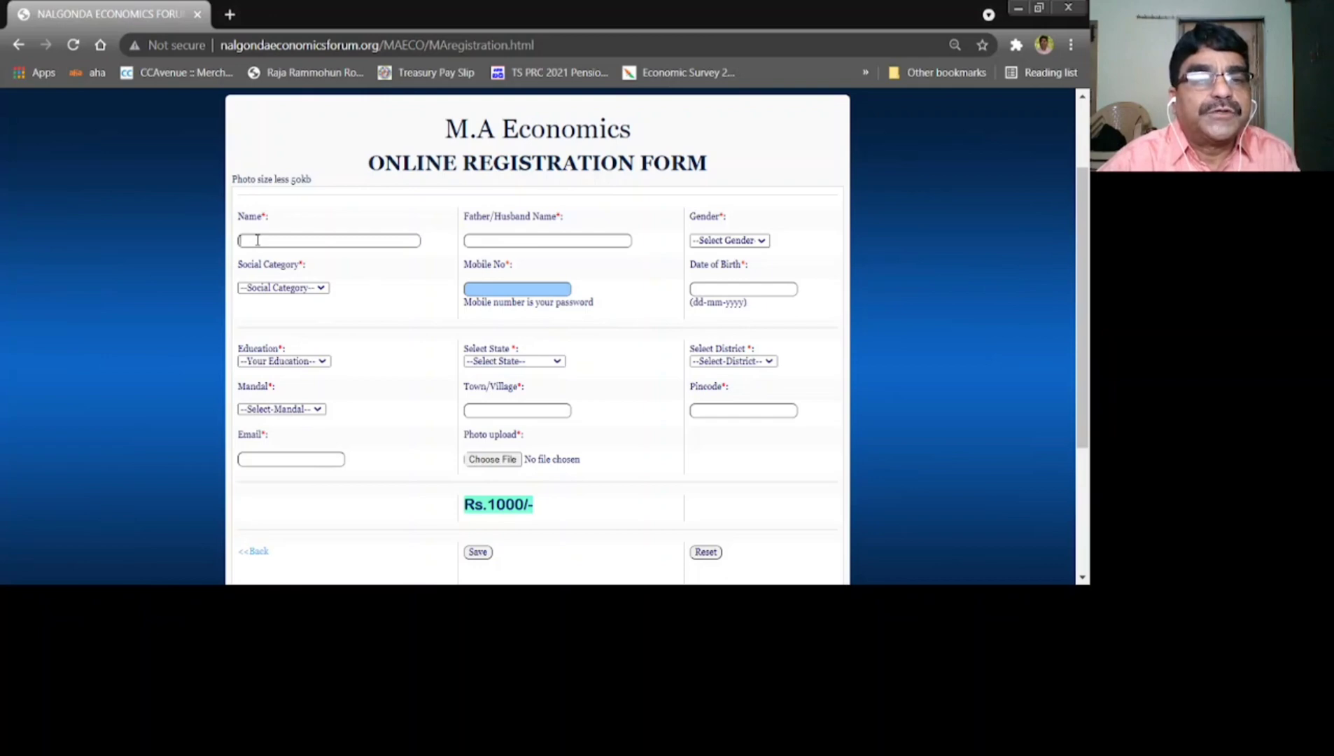
Autofill the applicant's saved details and enter the father's name
click(261, 269)
click(264, 271)
click(492, 238)
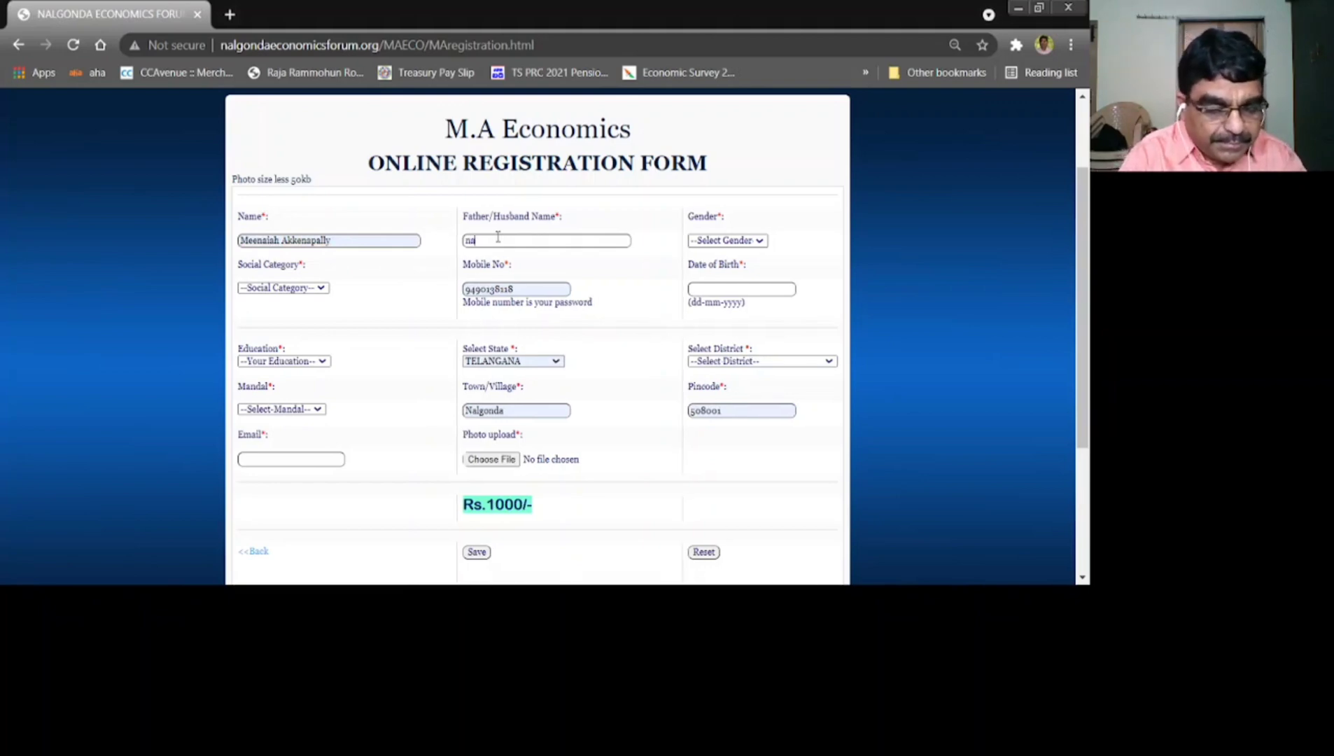
text(narsaiah)
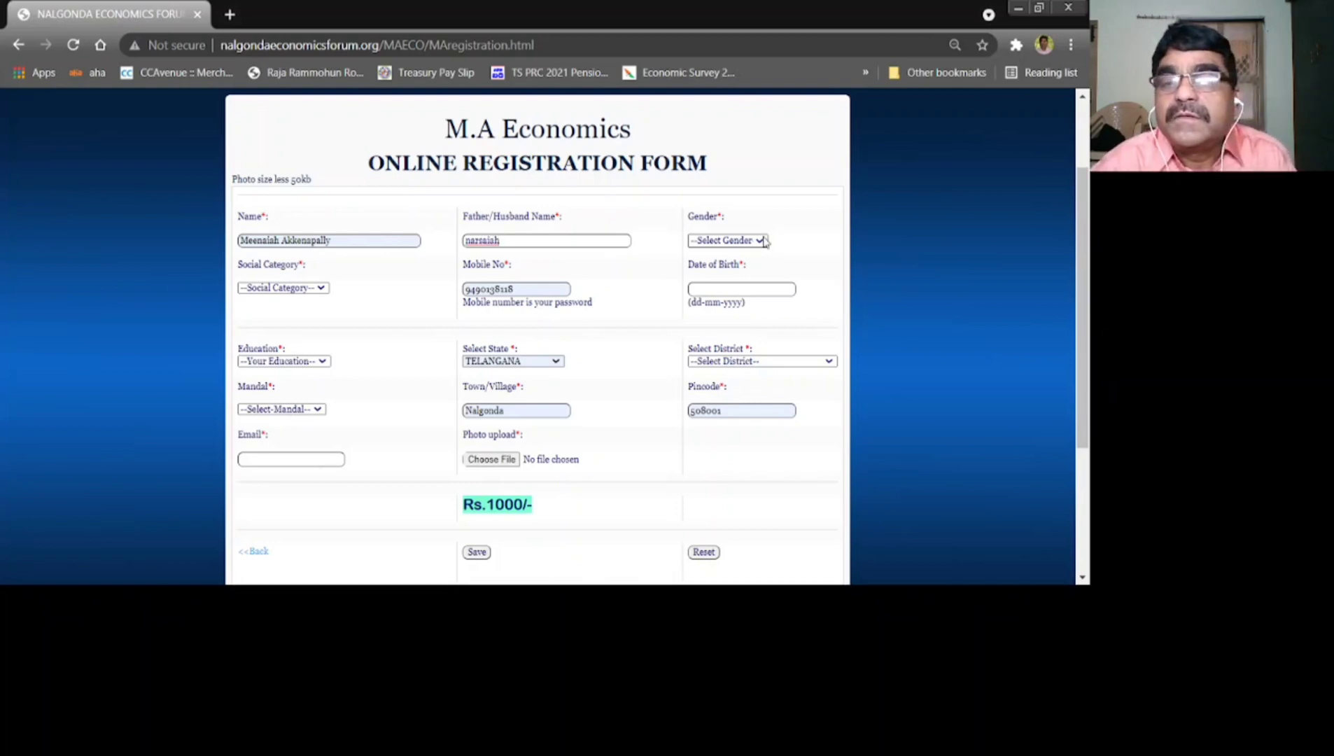
Set gender Male, social category BC-A, the date of birth, and education B.A
key(Down)
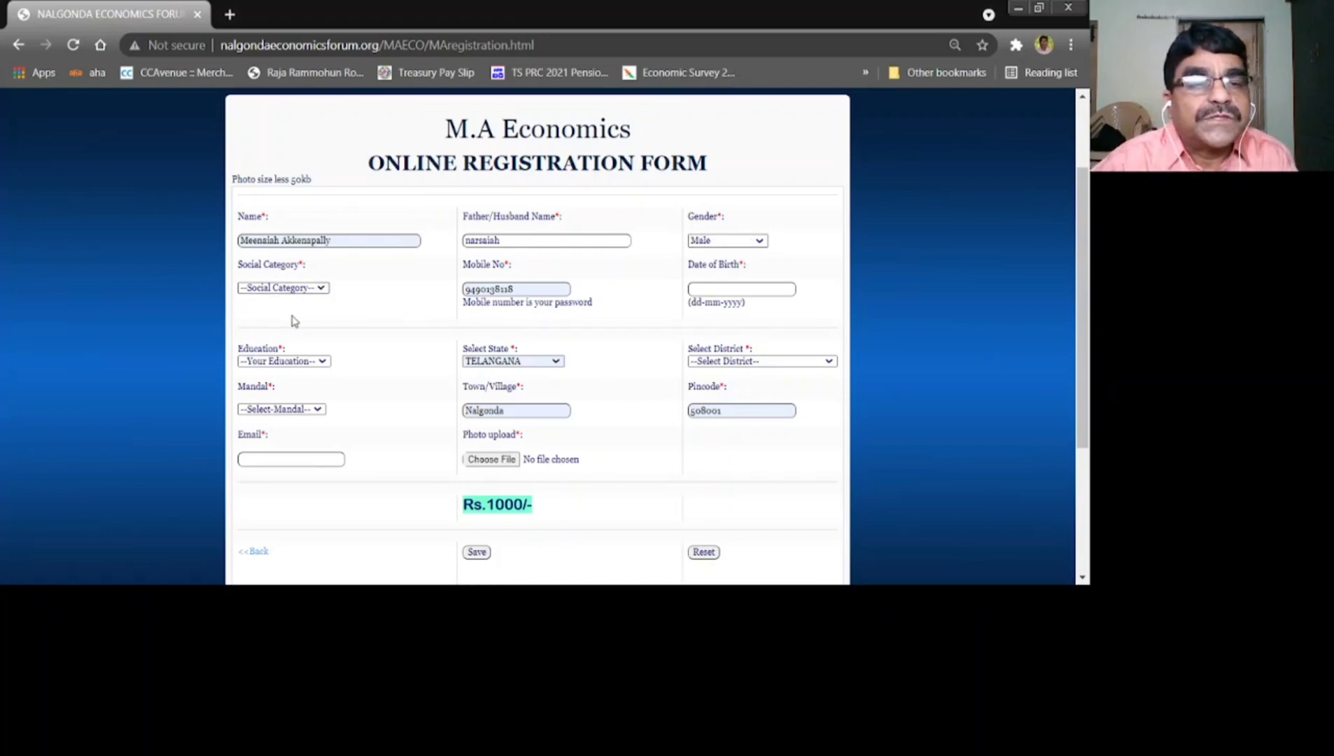
key(Down)
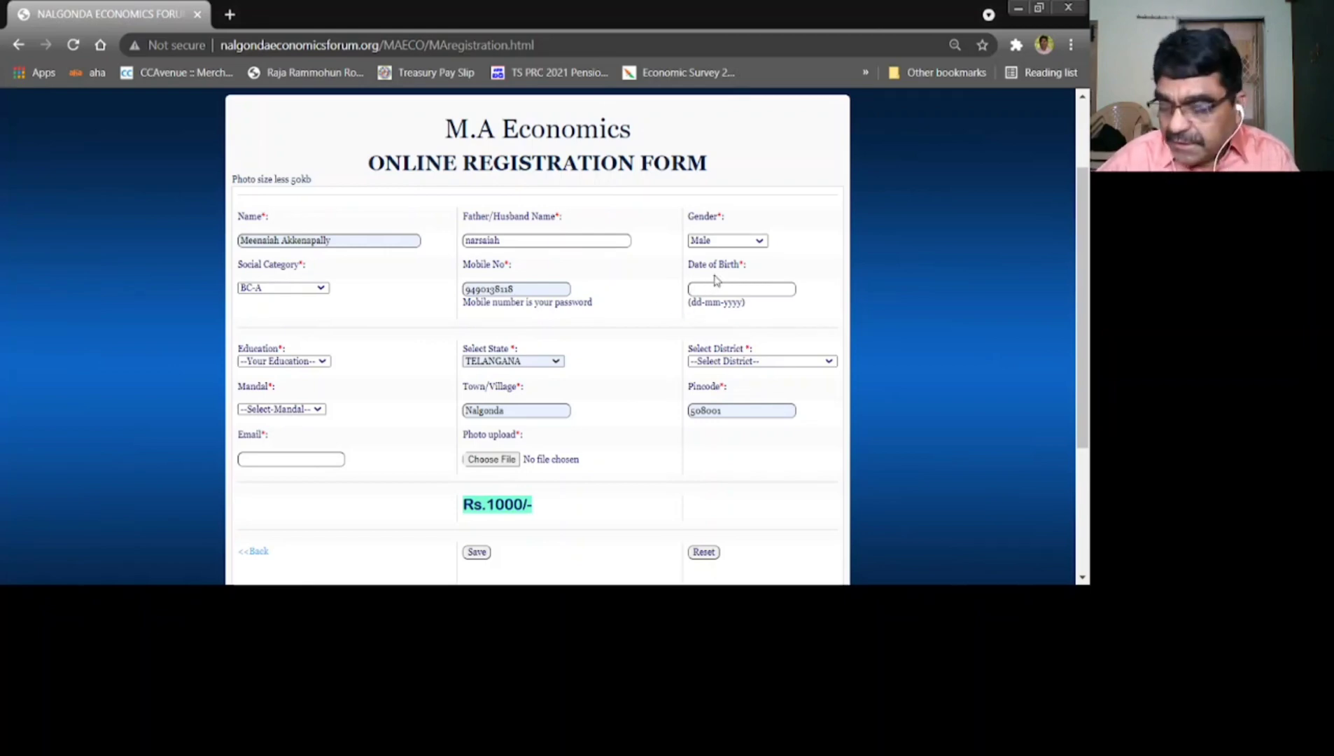
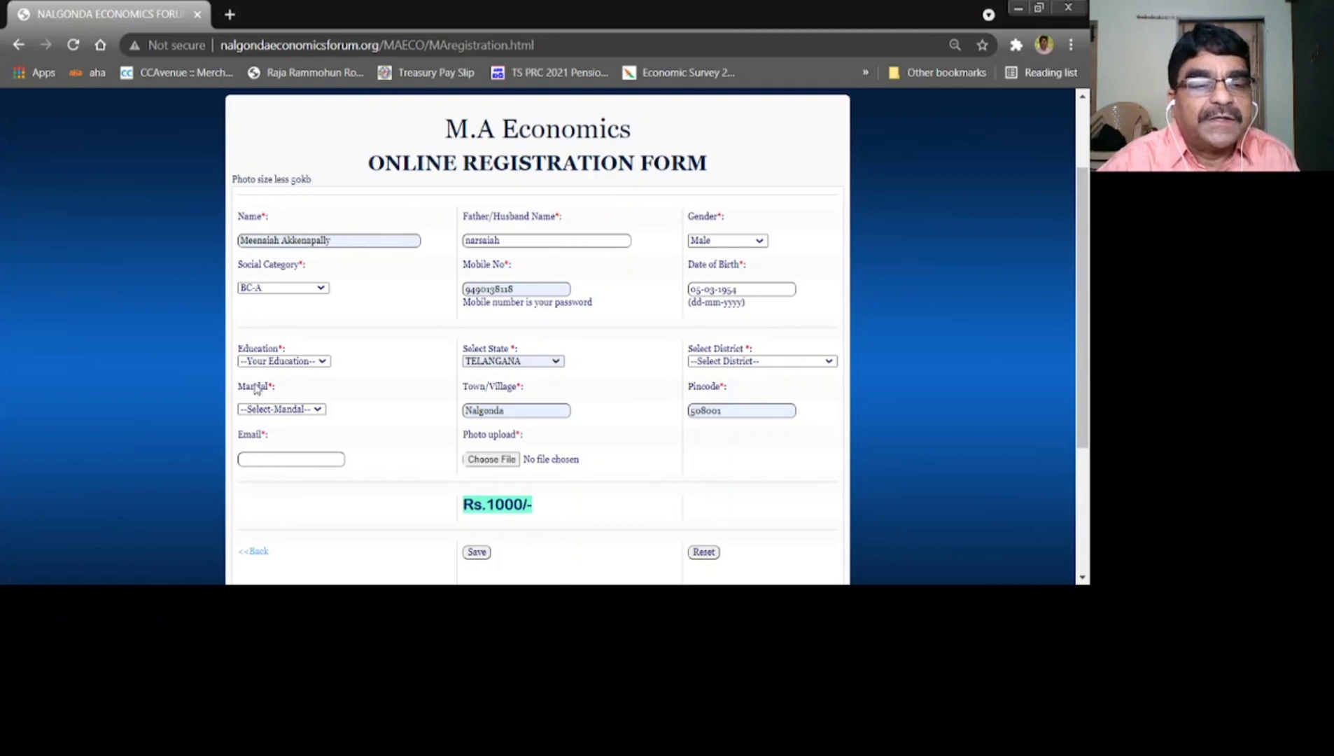
key(Down)
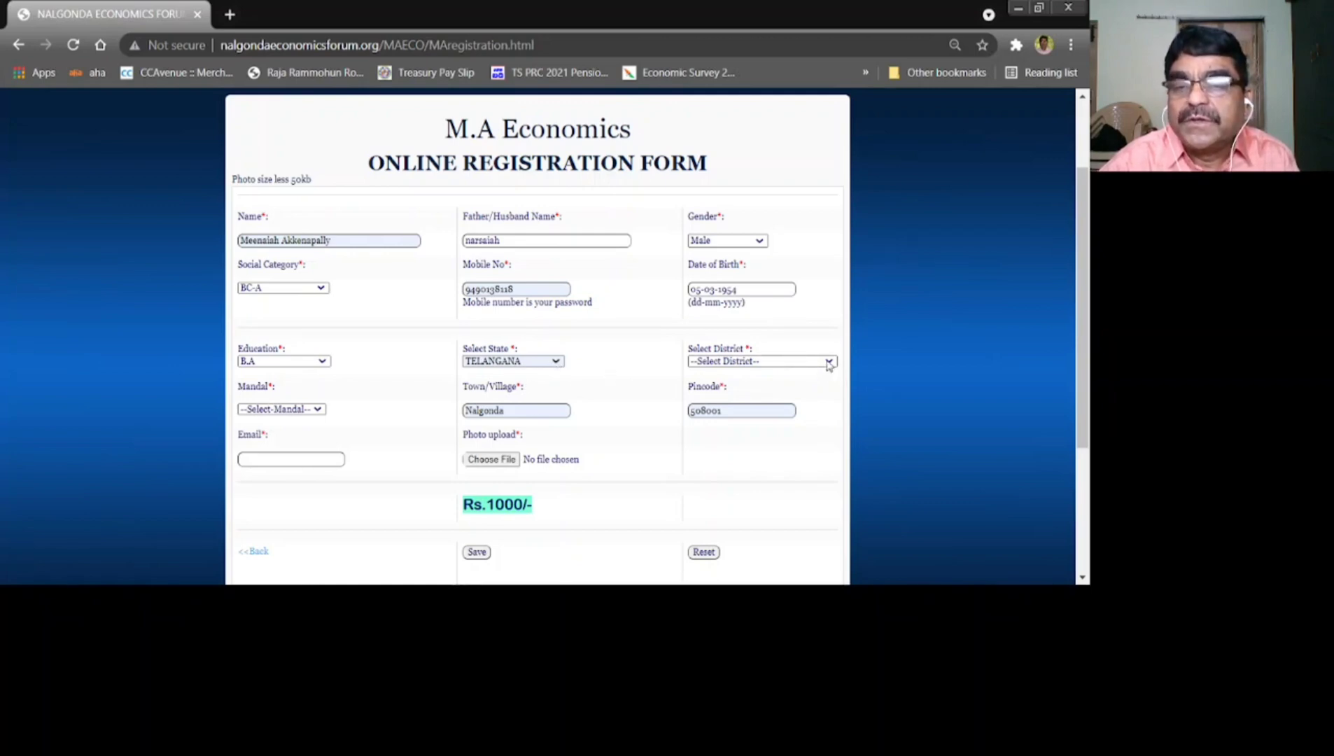
Choose NALGONDA as the district and Narketpally as the mandal
click(753, 343)
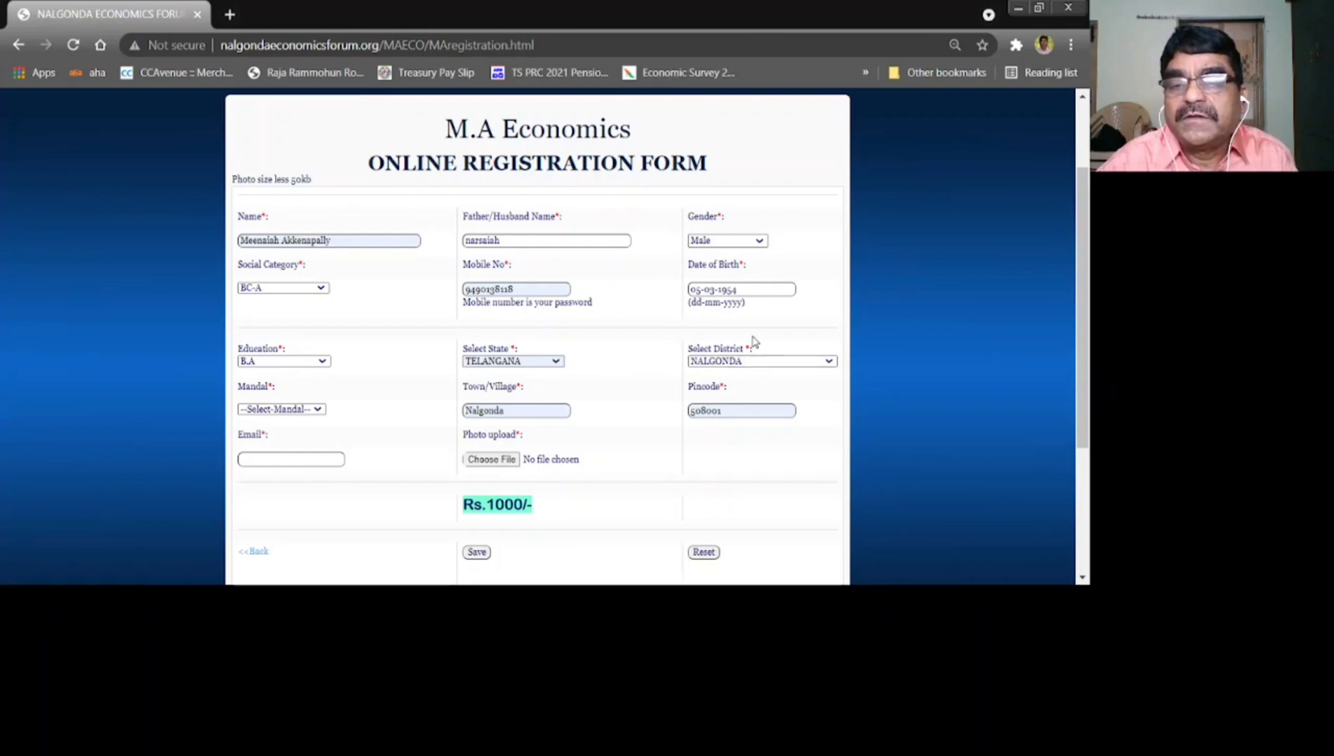
click(332, 413)
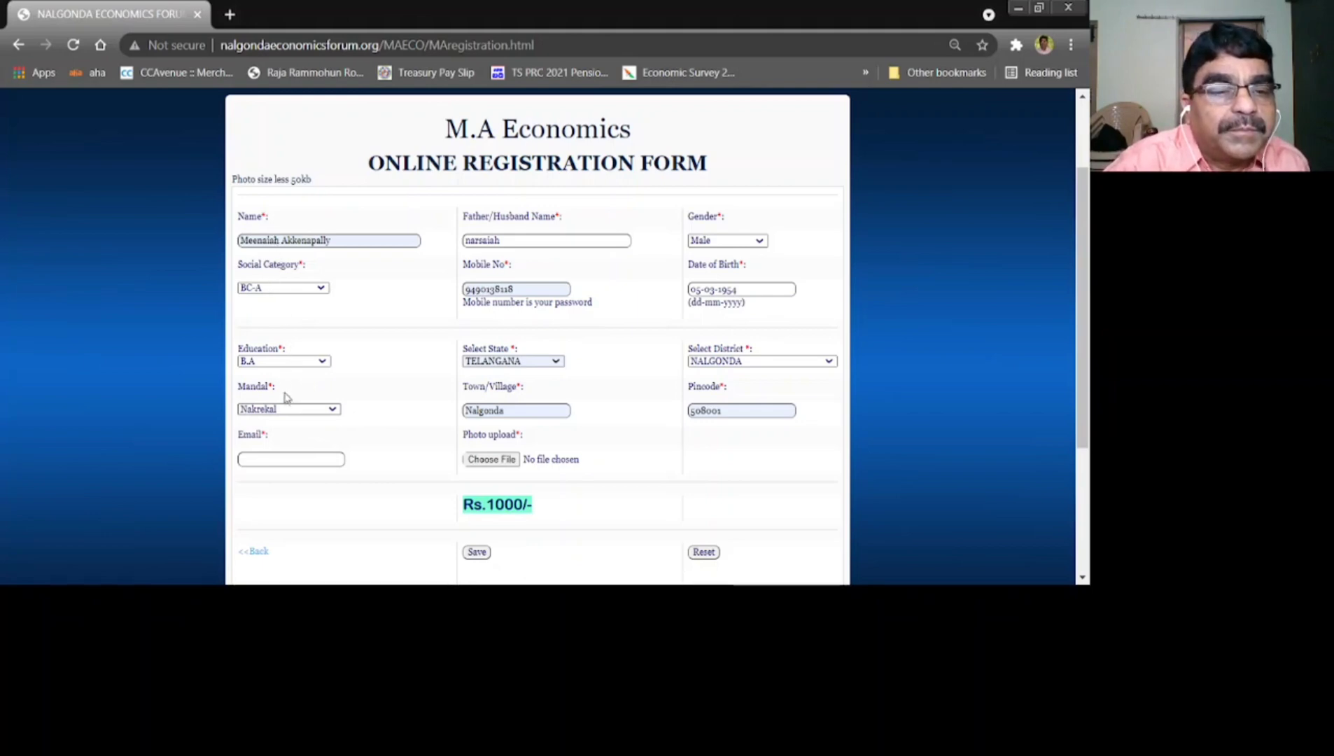
key(Down)
Replace the autofilled town/village and pincode with the applicant's correct values
click(515, 410)
key(BackSpace)
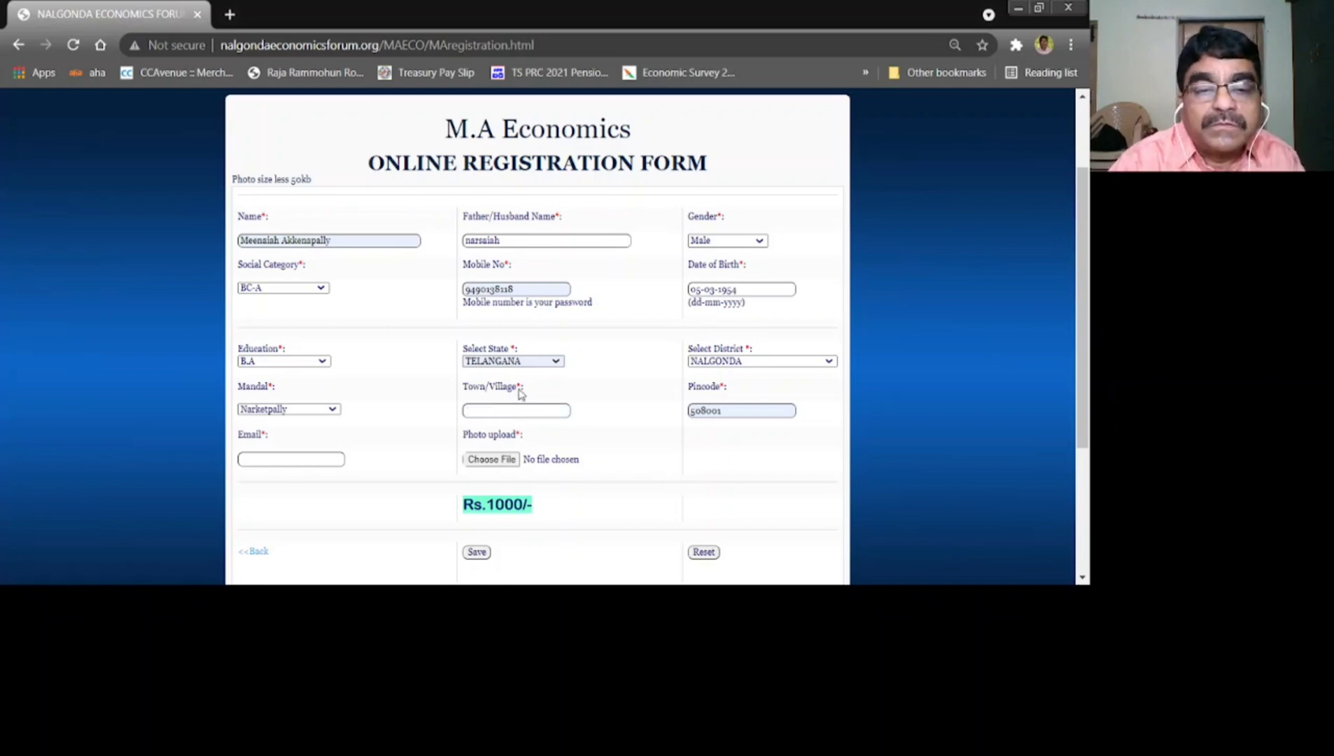
text(G)
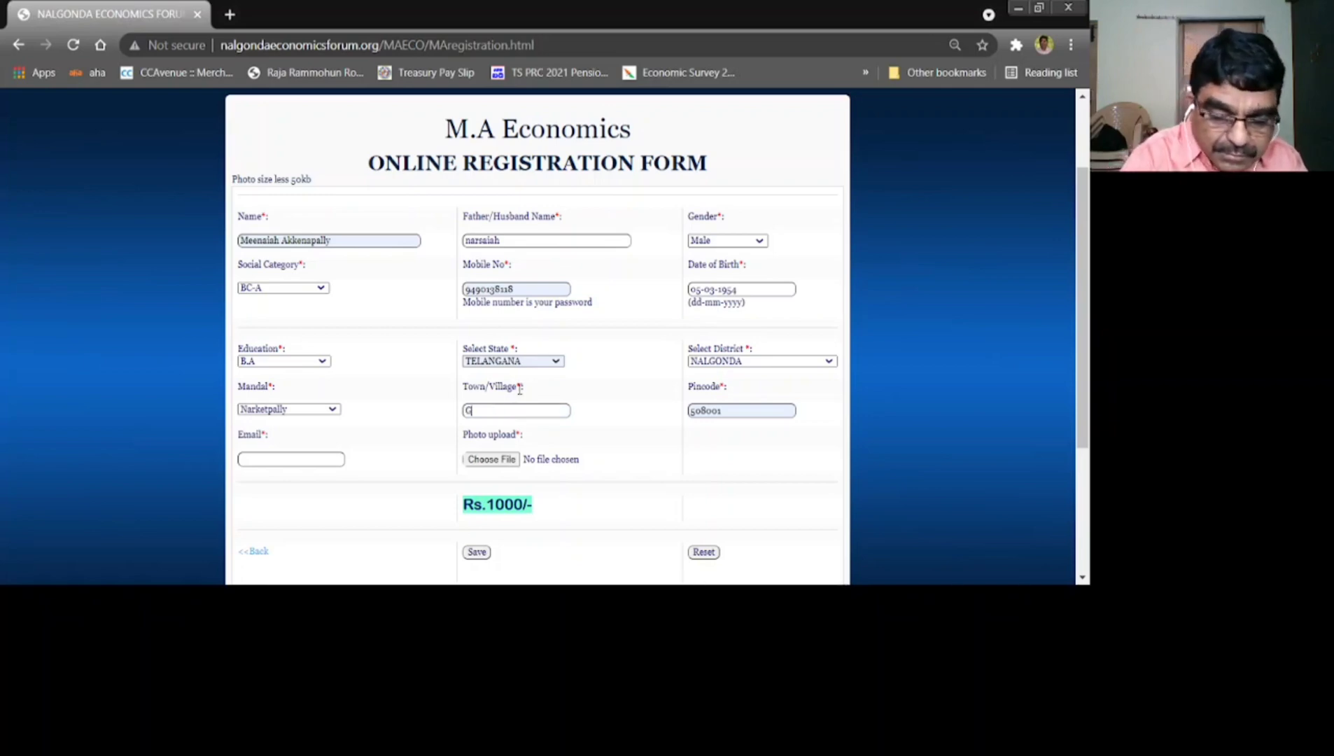
text(oplayapally)
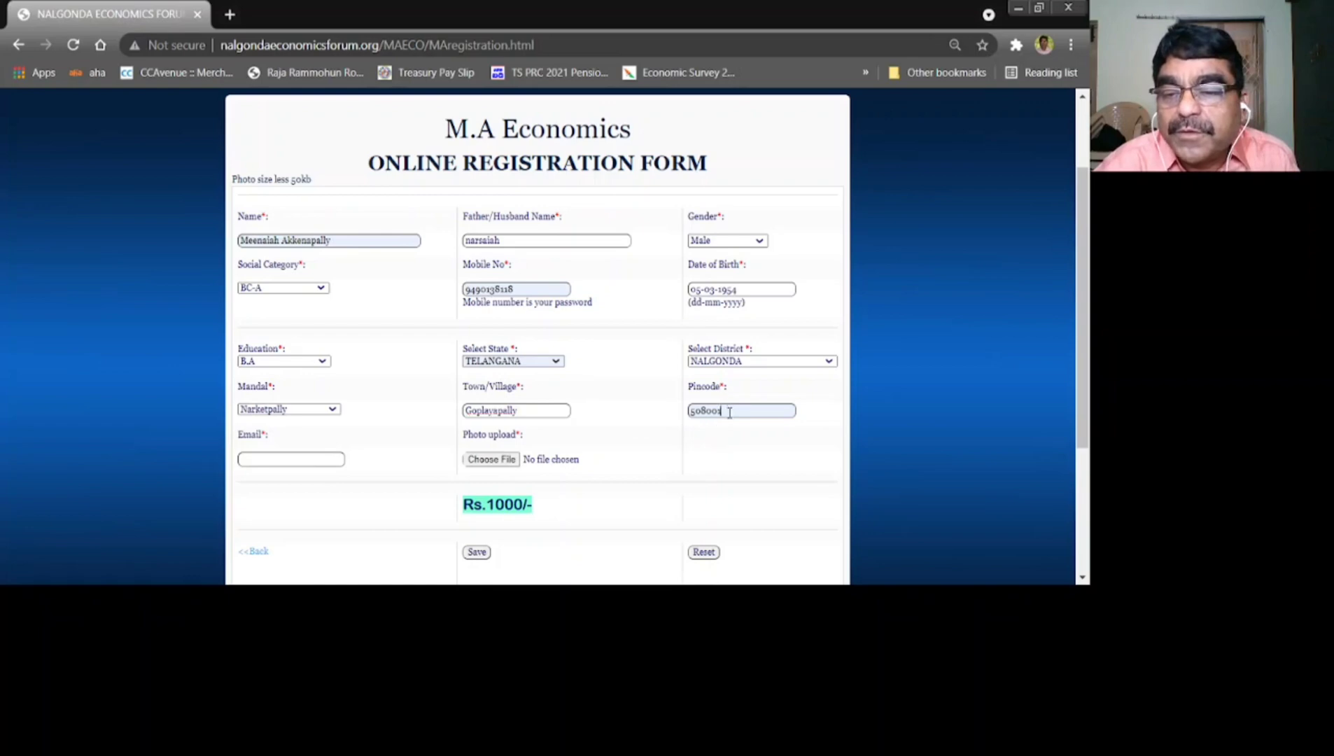
drag(729, 406, 649, 435)
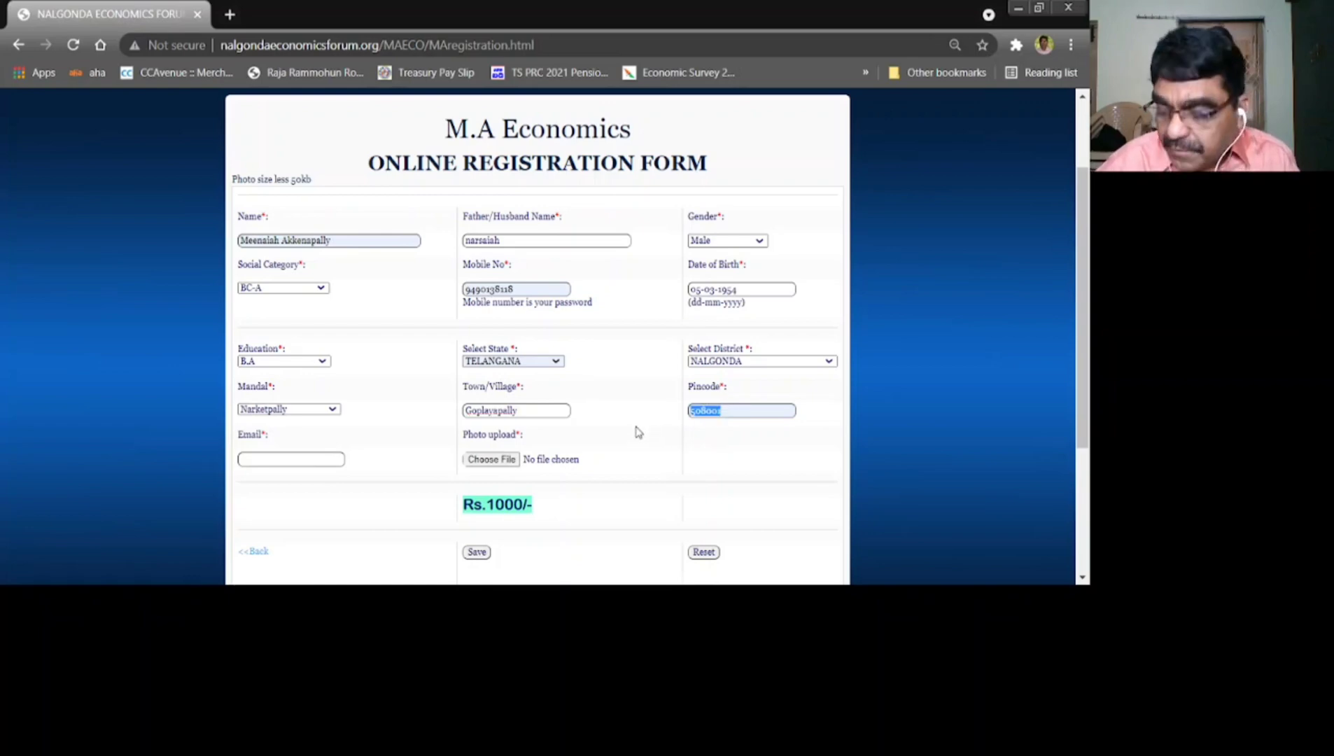
text(508)
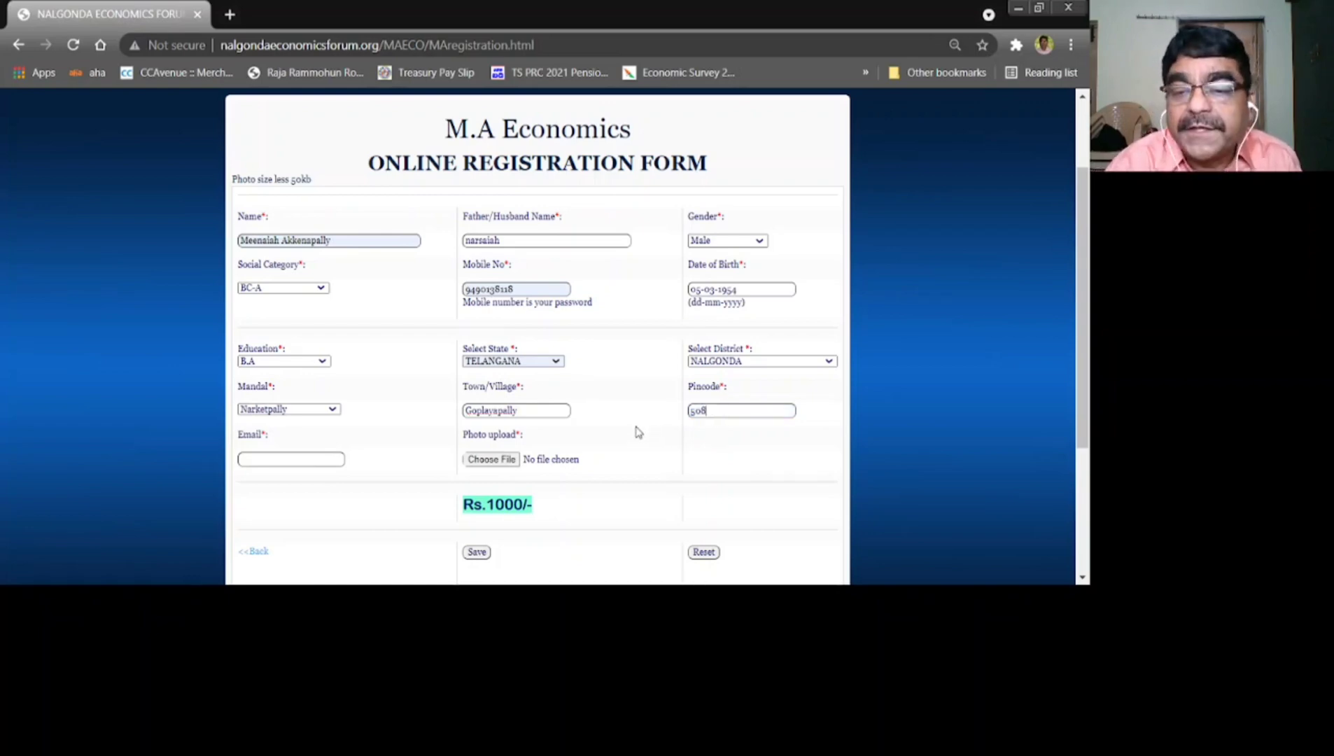
text(004)
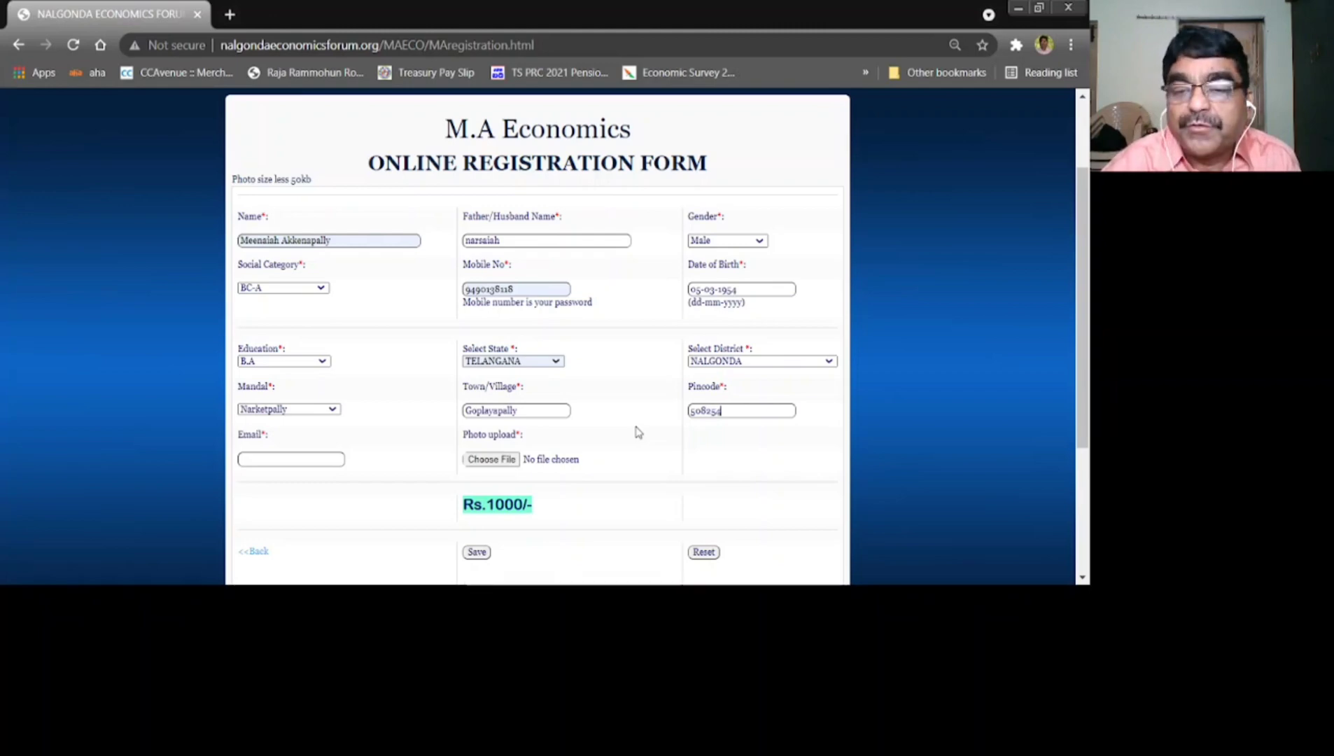
scroll(635, 432, up, 1)
scroll(640, 464, down, 3)
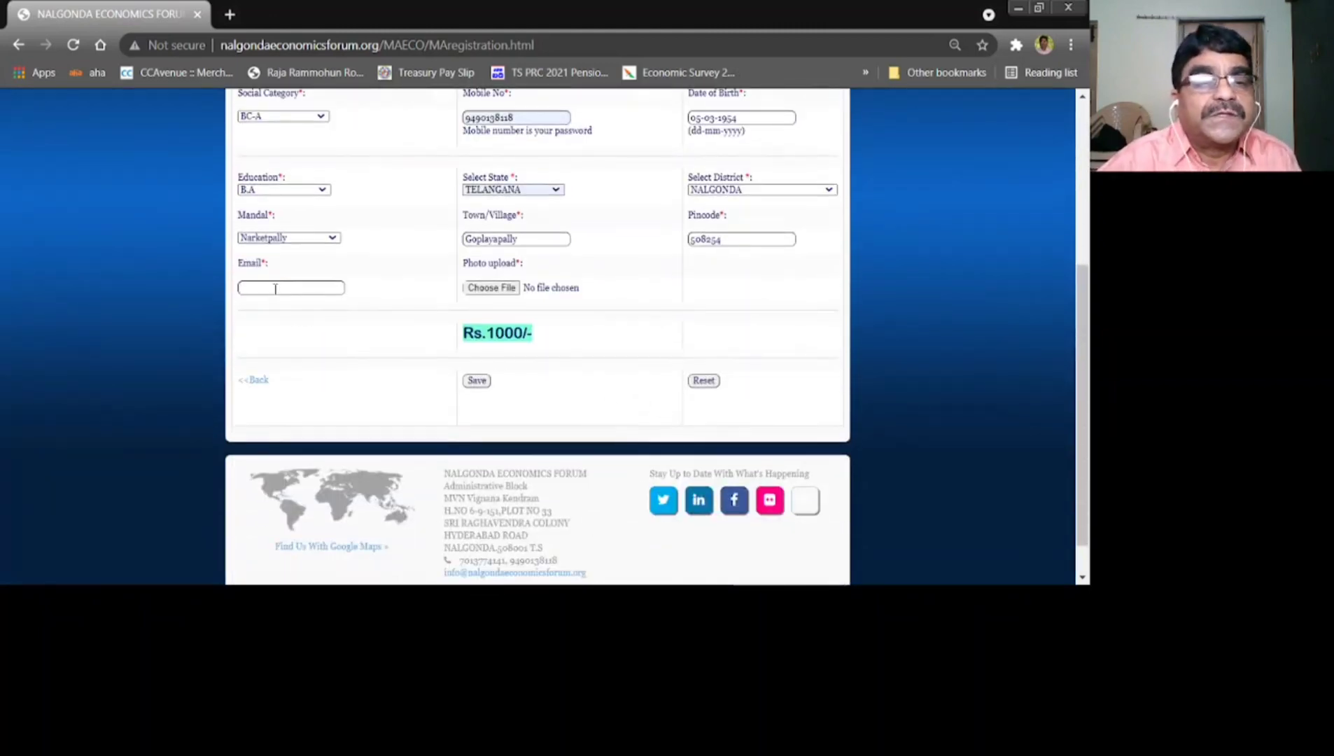
Add the e-mail address and upload MY PHOTO.jpg, then save the form for payment
click(306, 321)
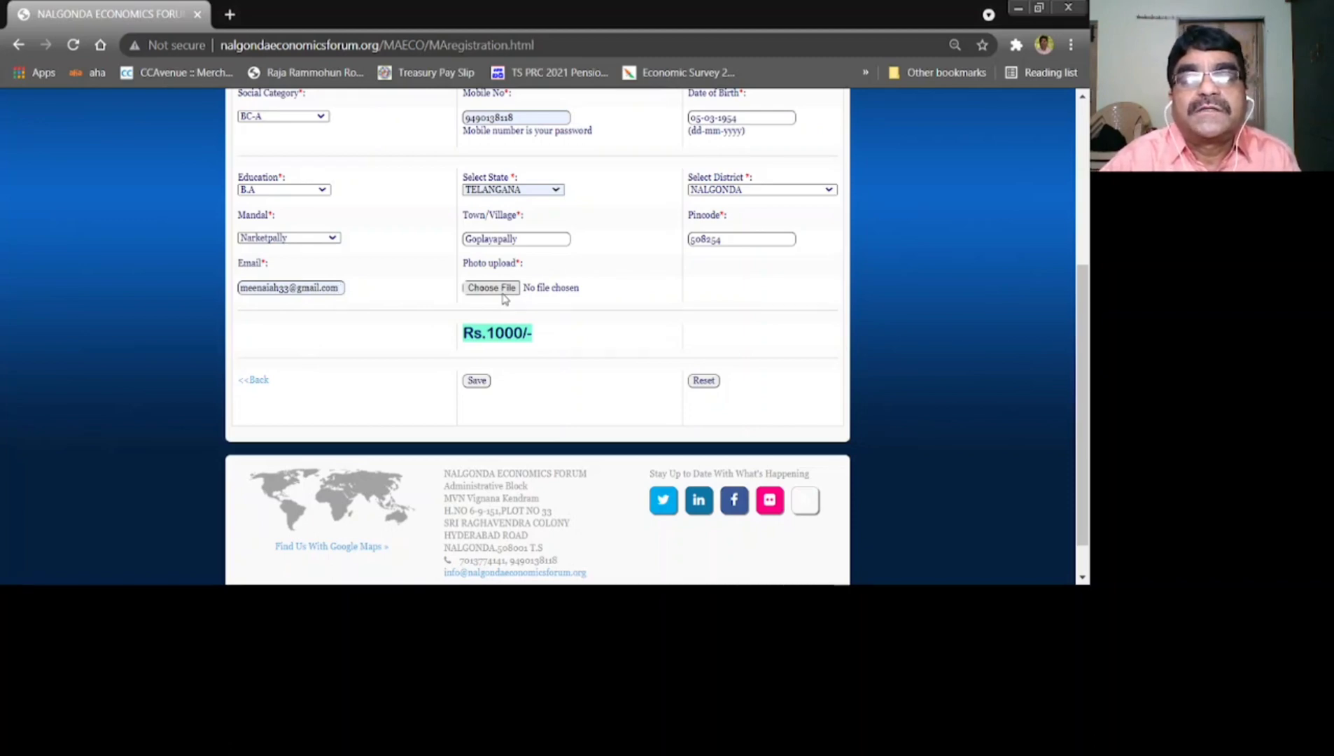
click(504, 289)
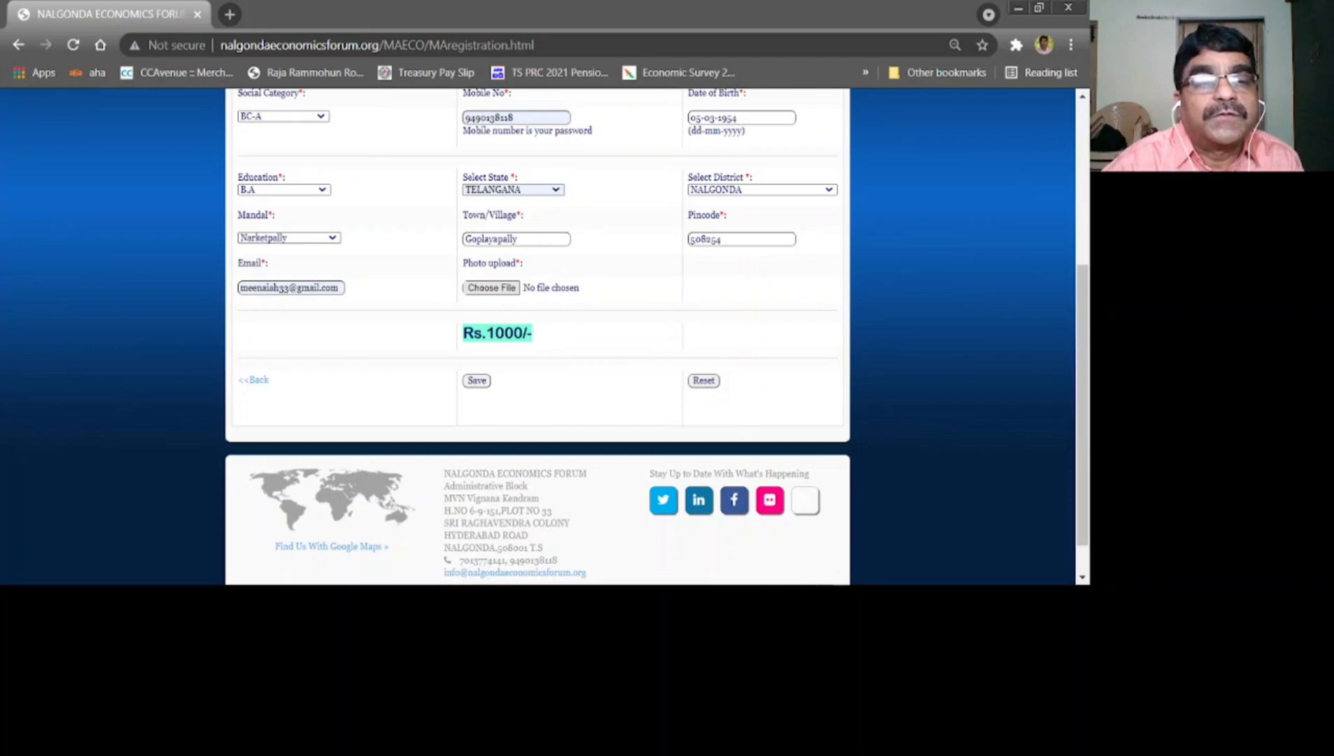
key(Return)
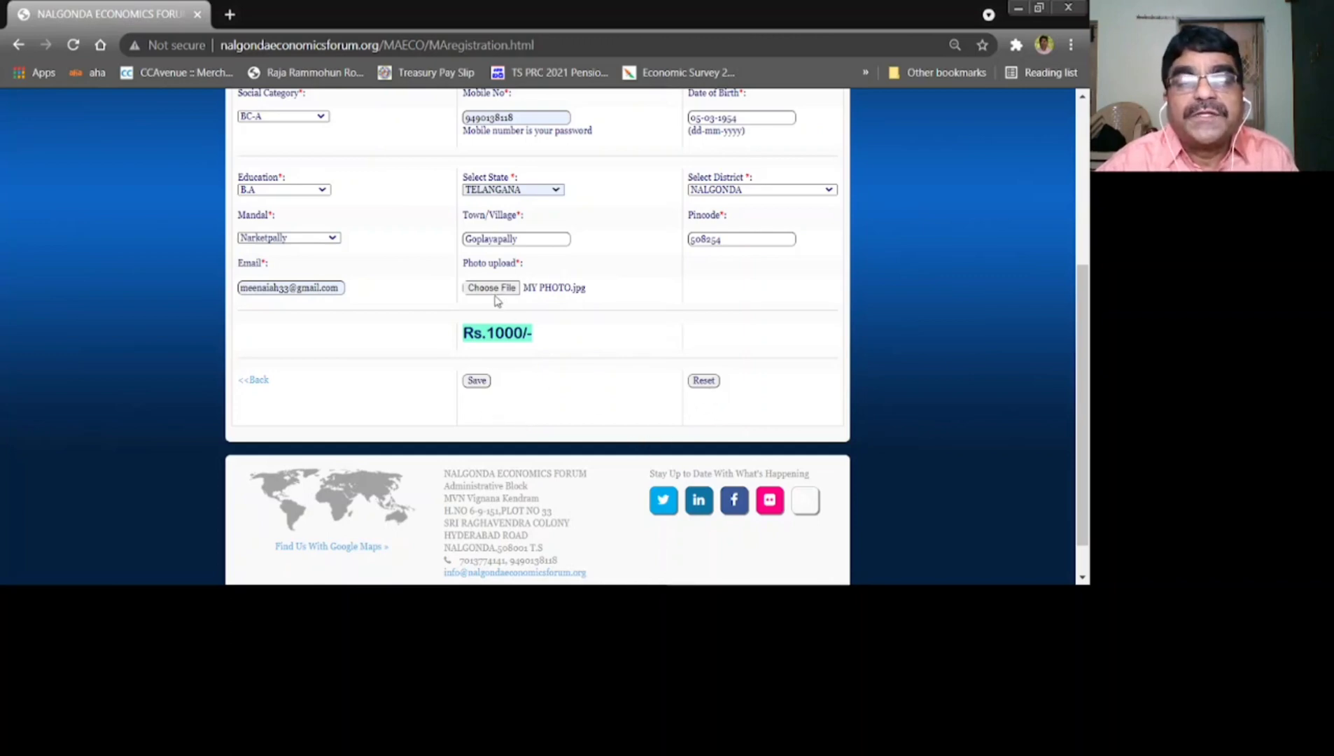
click(480, 383)
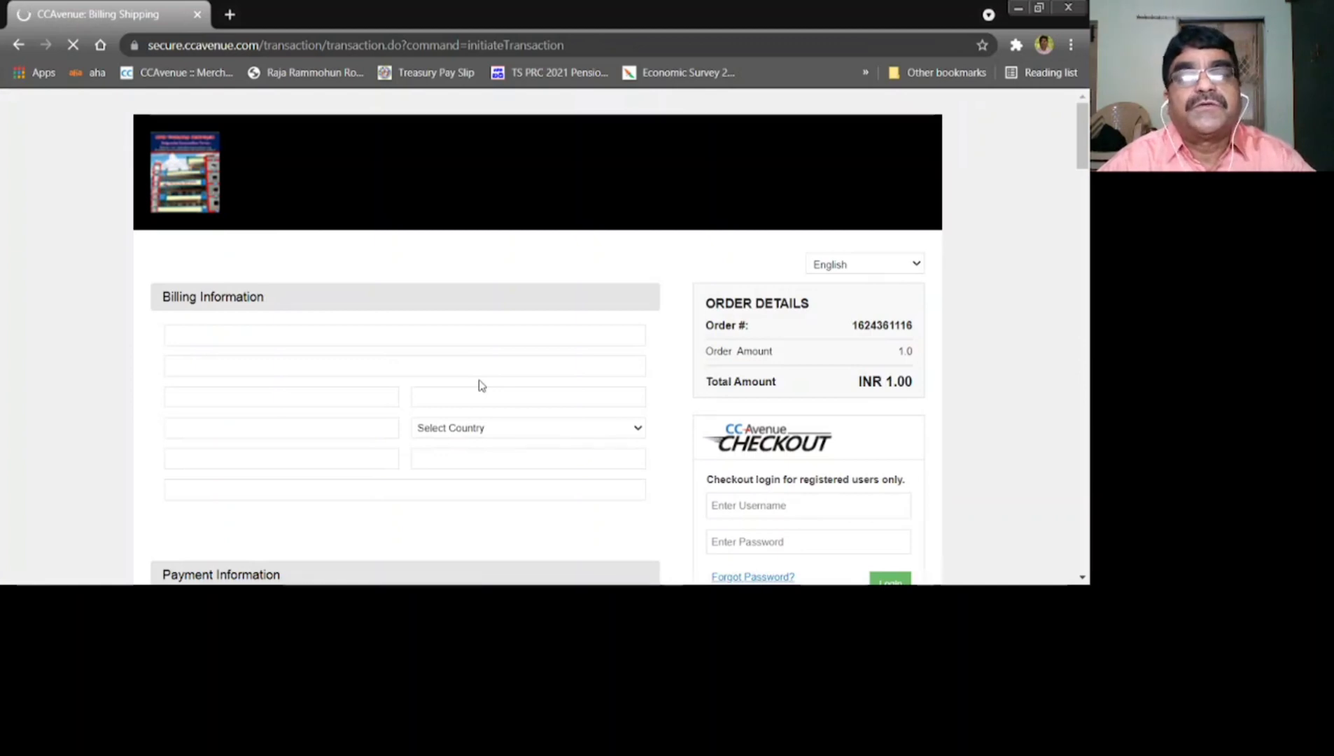
Autofill CCAvenue's billing details and e-mail, then scroll to Payment Information
click(260, 336)
key(Down)
key(Return)
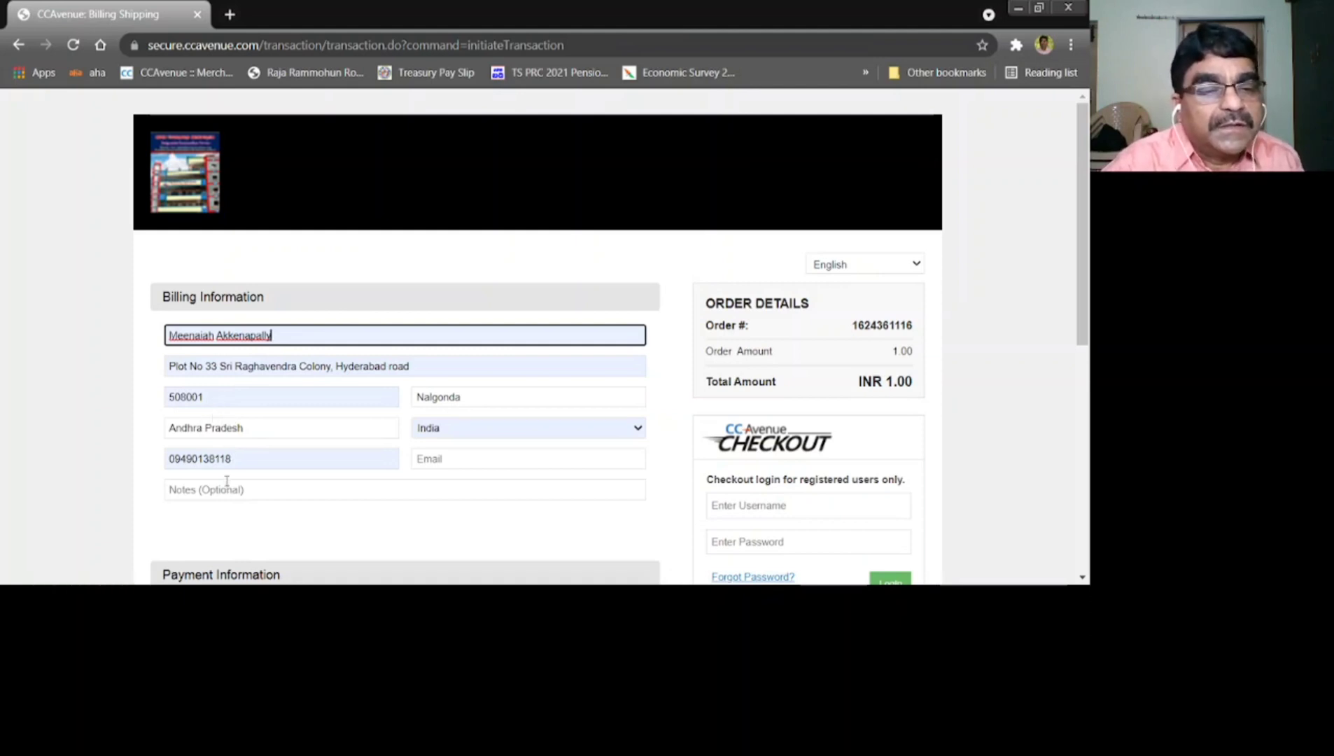
click(456, 466)
click(469, 490)
scroll(468, 490, down, 3)
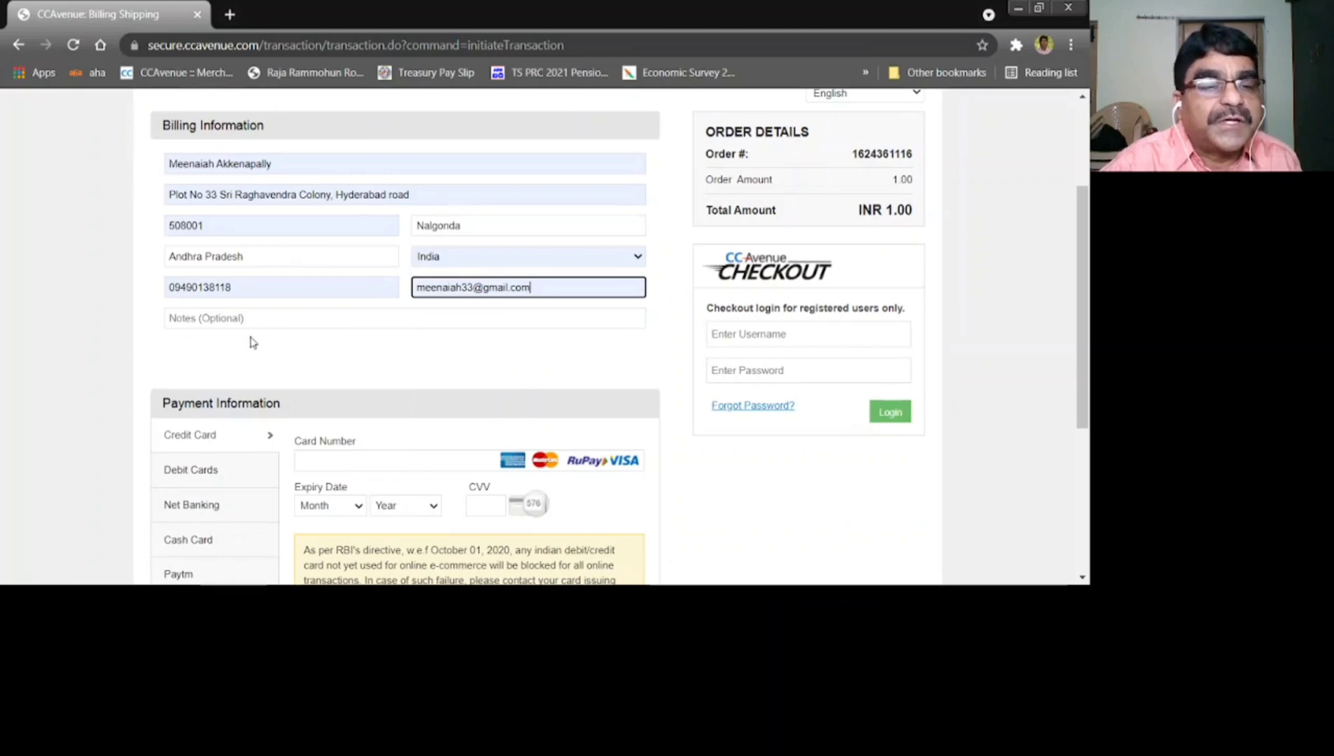
scroll(257, 343, down, 1)
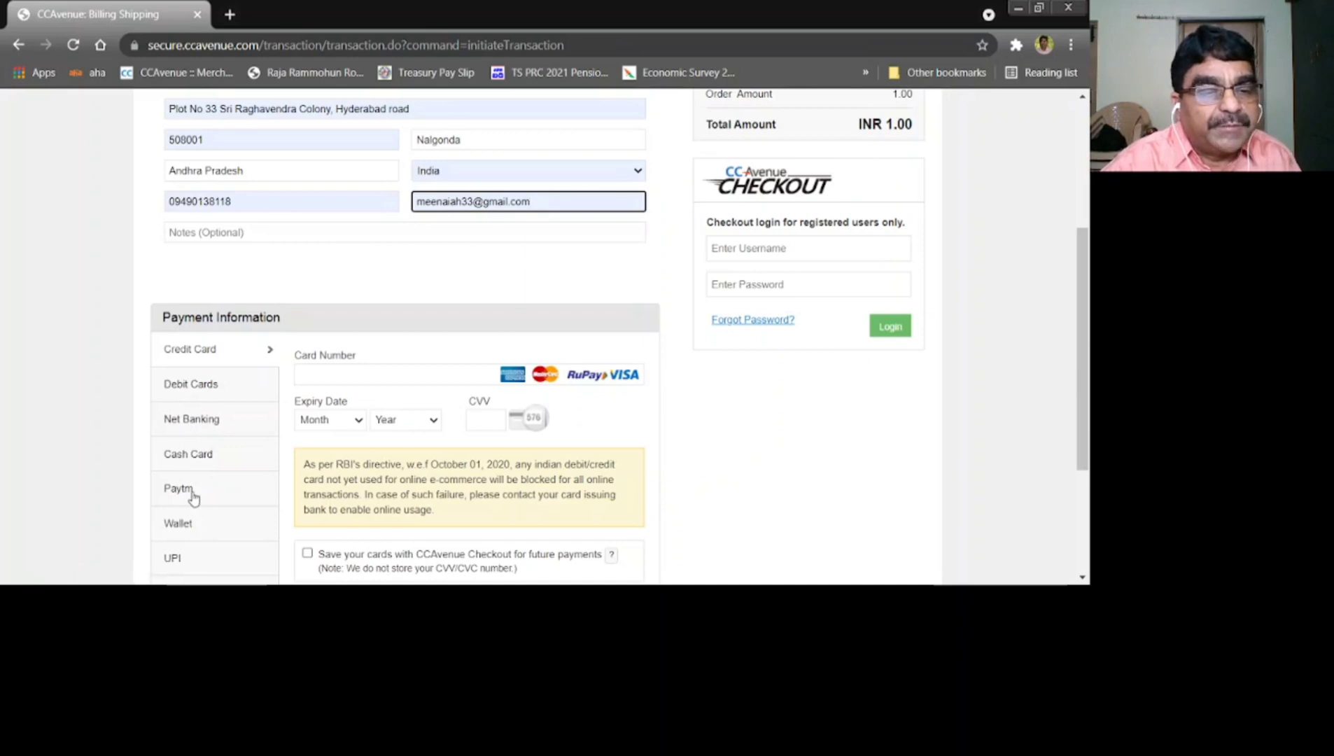
scroll(196, 530, down, 1)
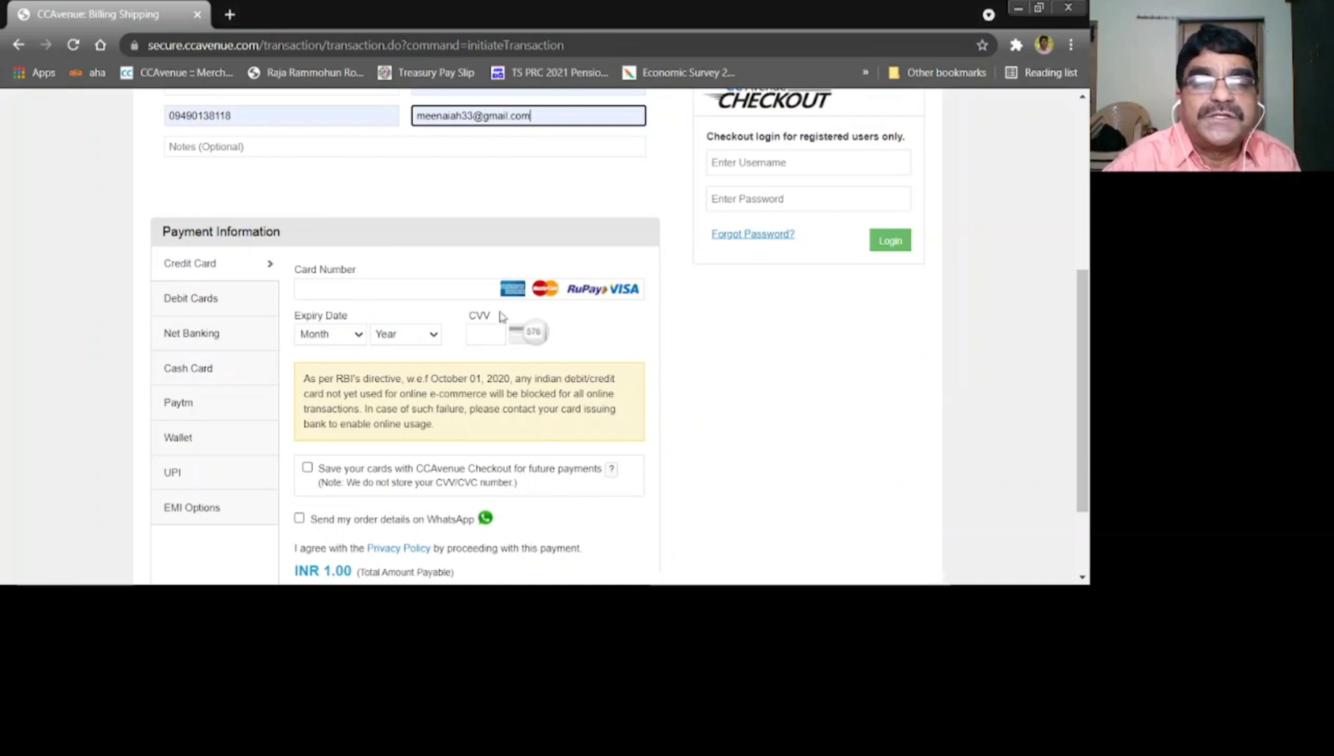
Pay the INR 1.00 order by net banking through ICICI Bank
click(178, 339)
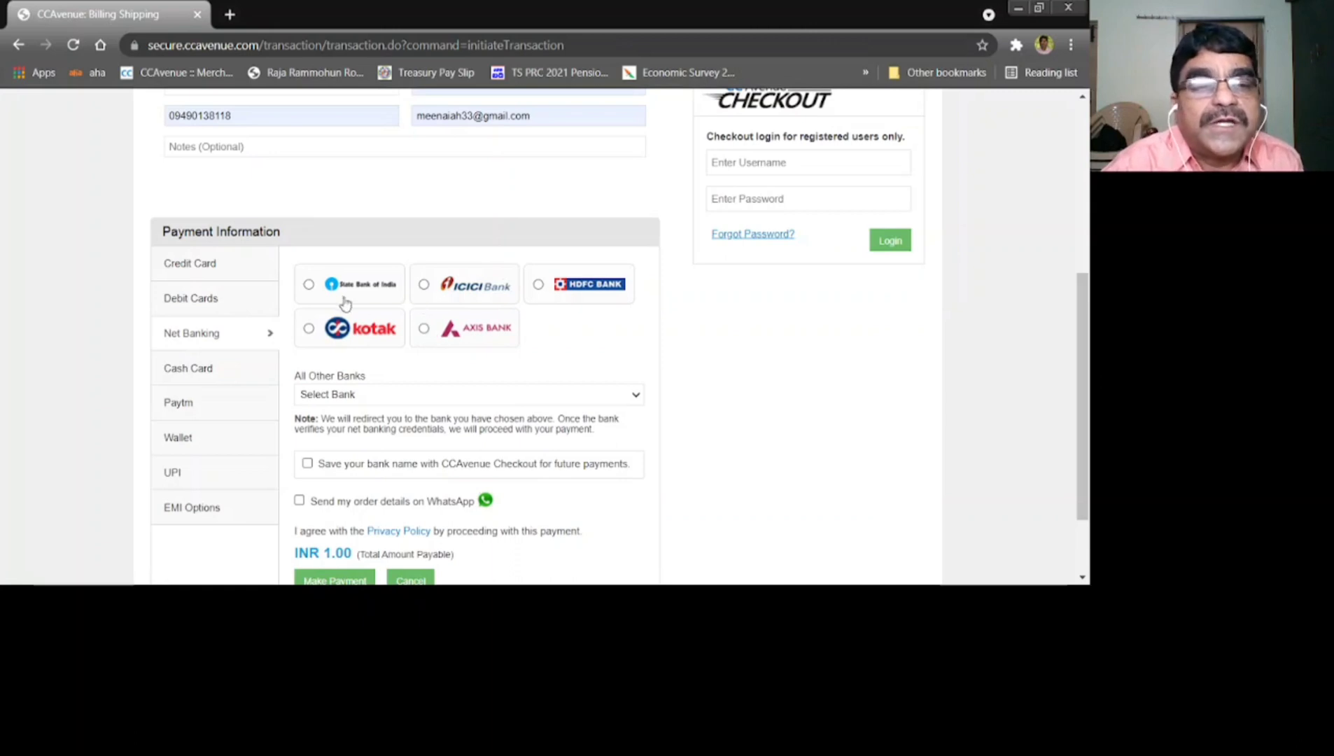
click(309, 285)
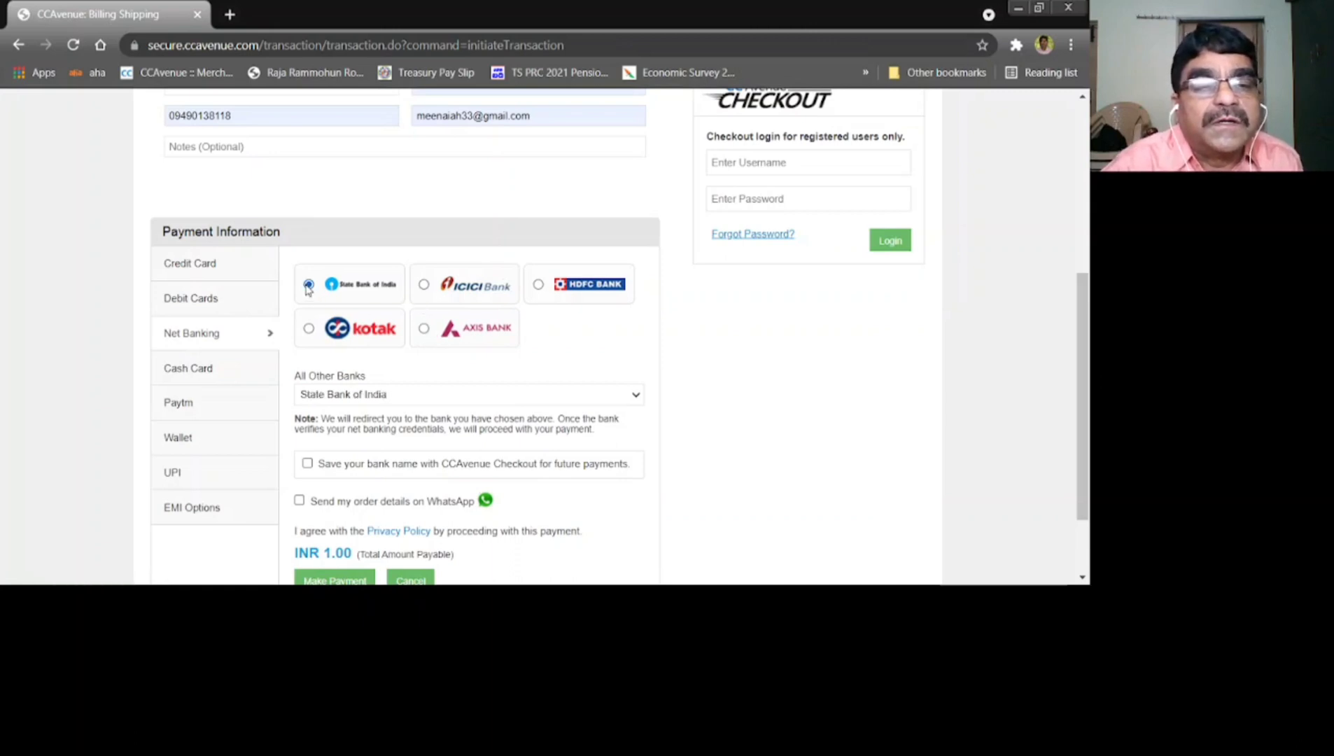
scroll(404, 364, down, 2)
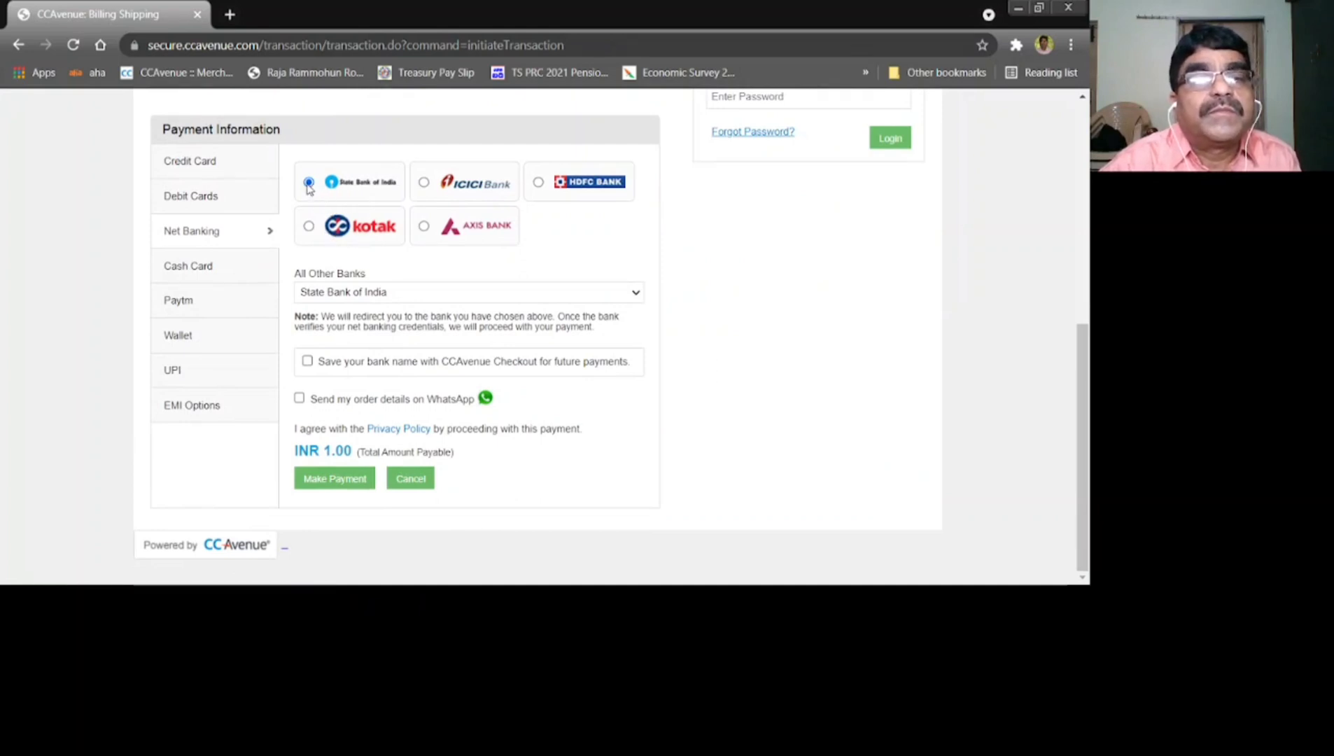
click(425, 183)
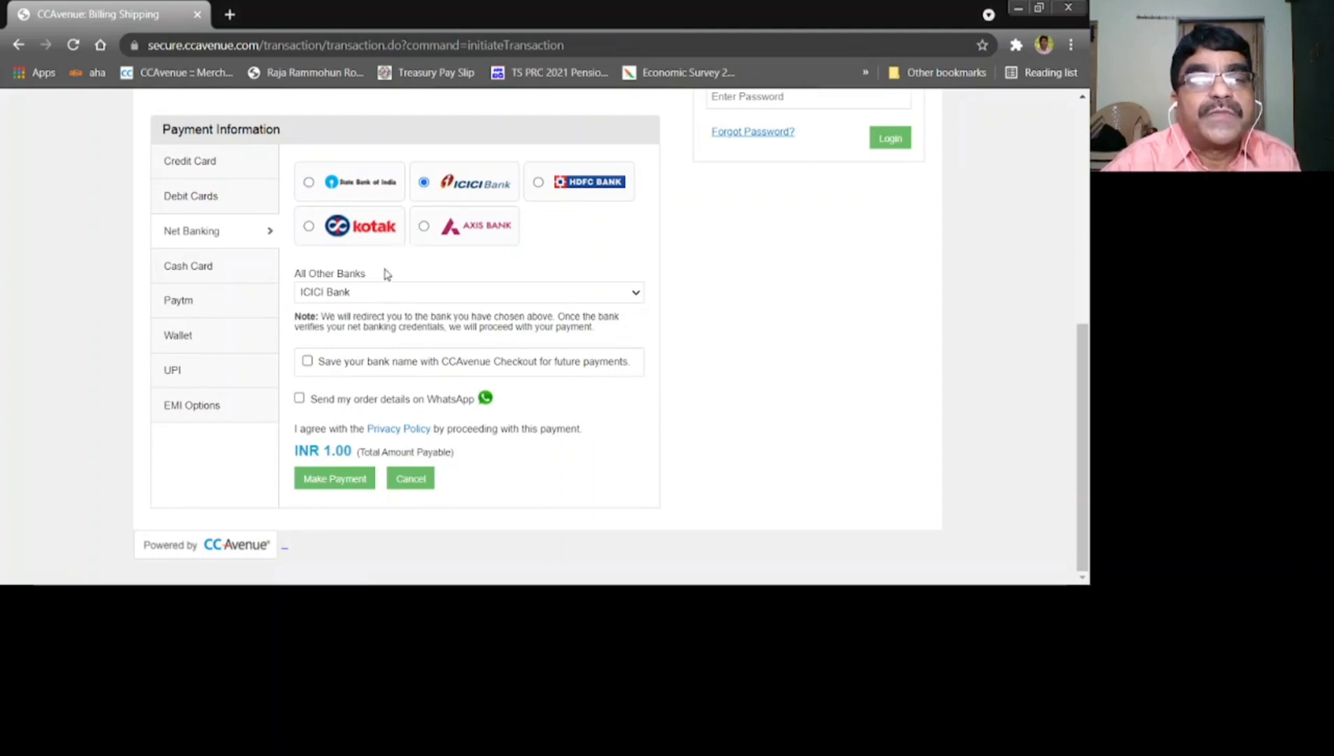
click(336, 481)
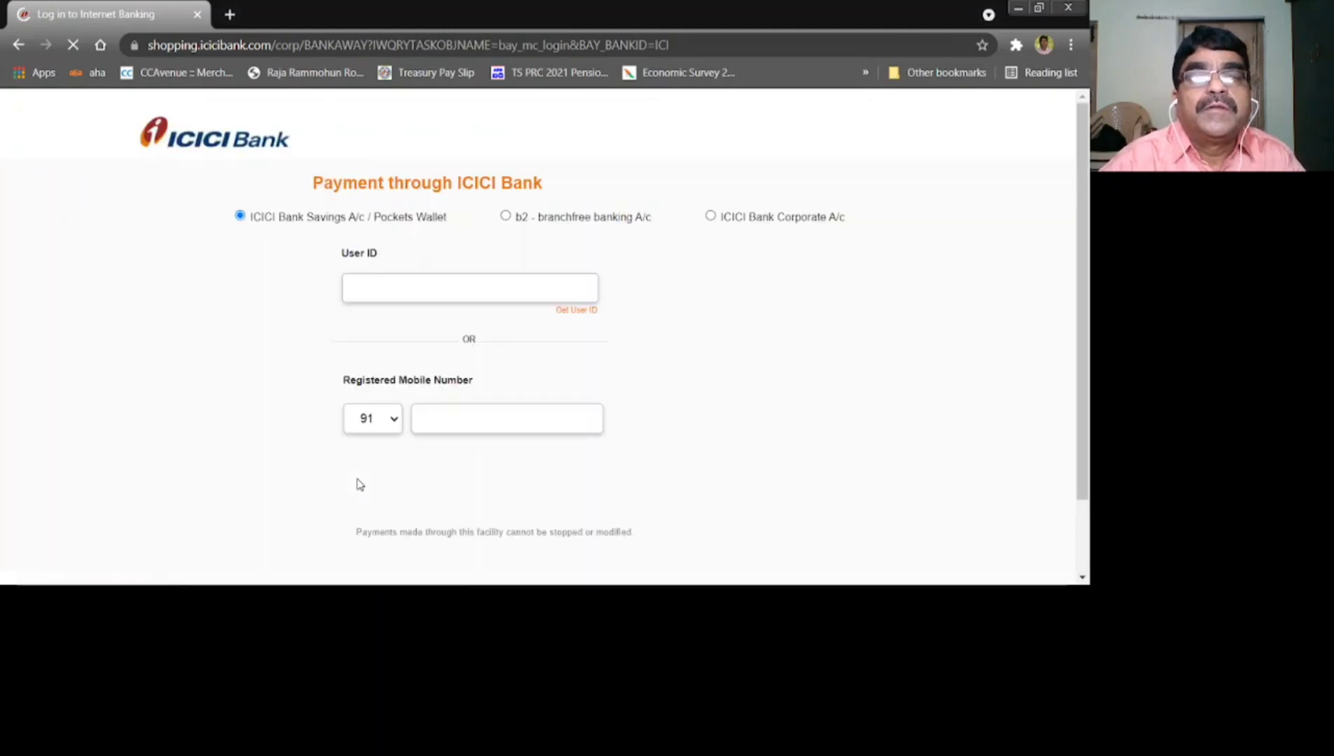
Log in to ICICI net banking with the account's user ID and password
click(406, 283)
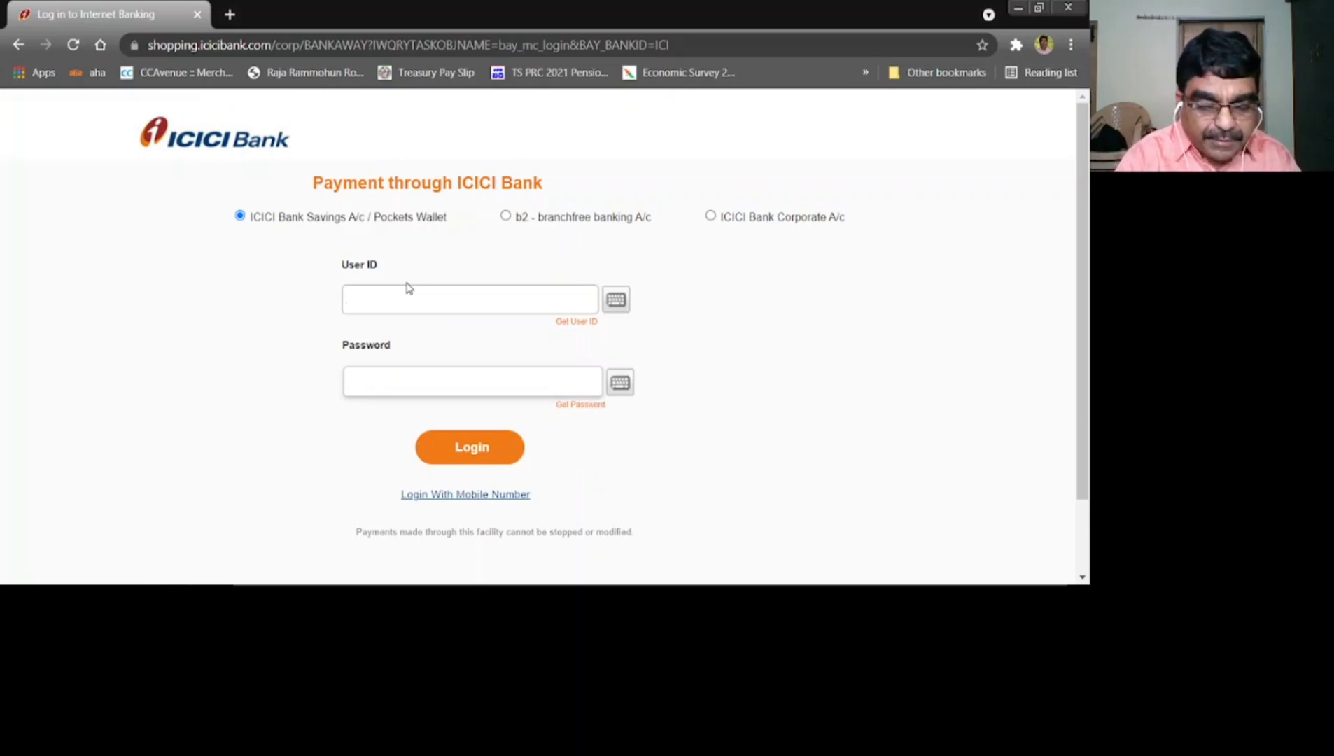
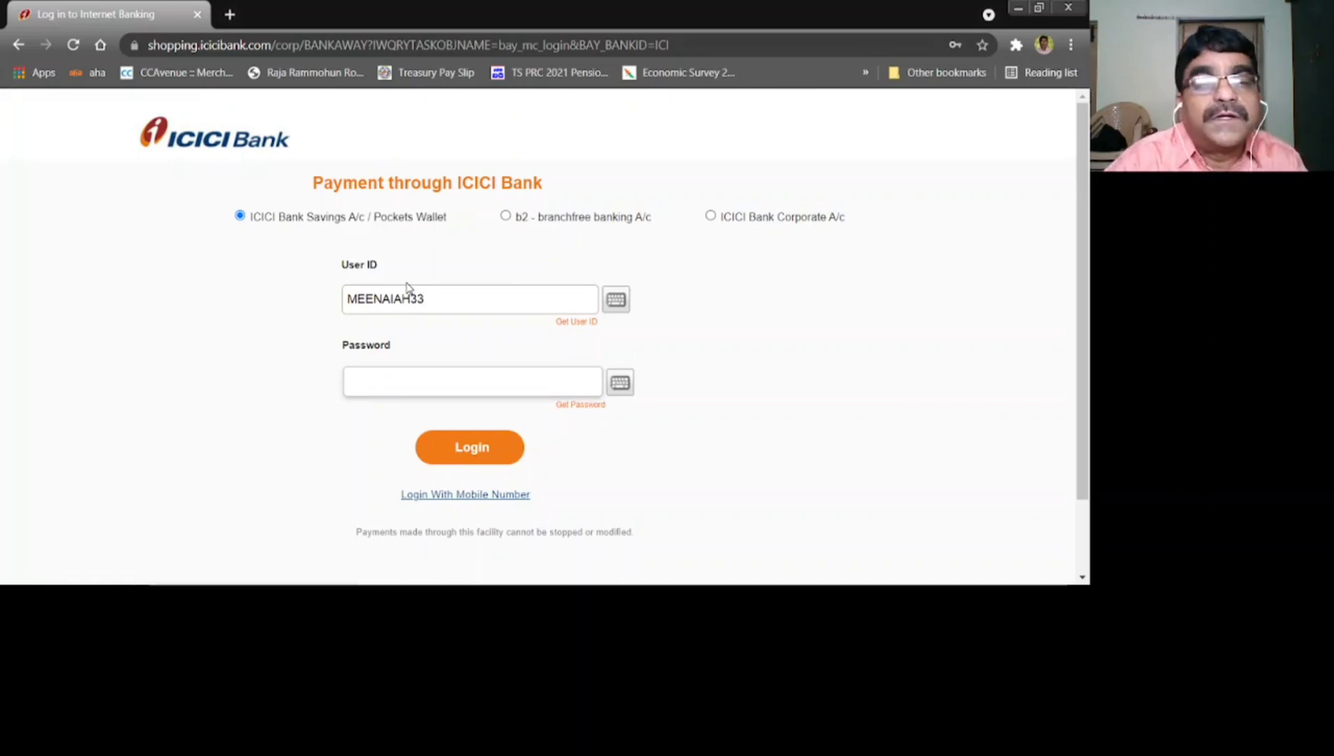
click(350, 384)
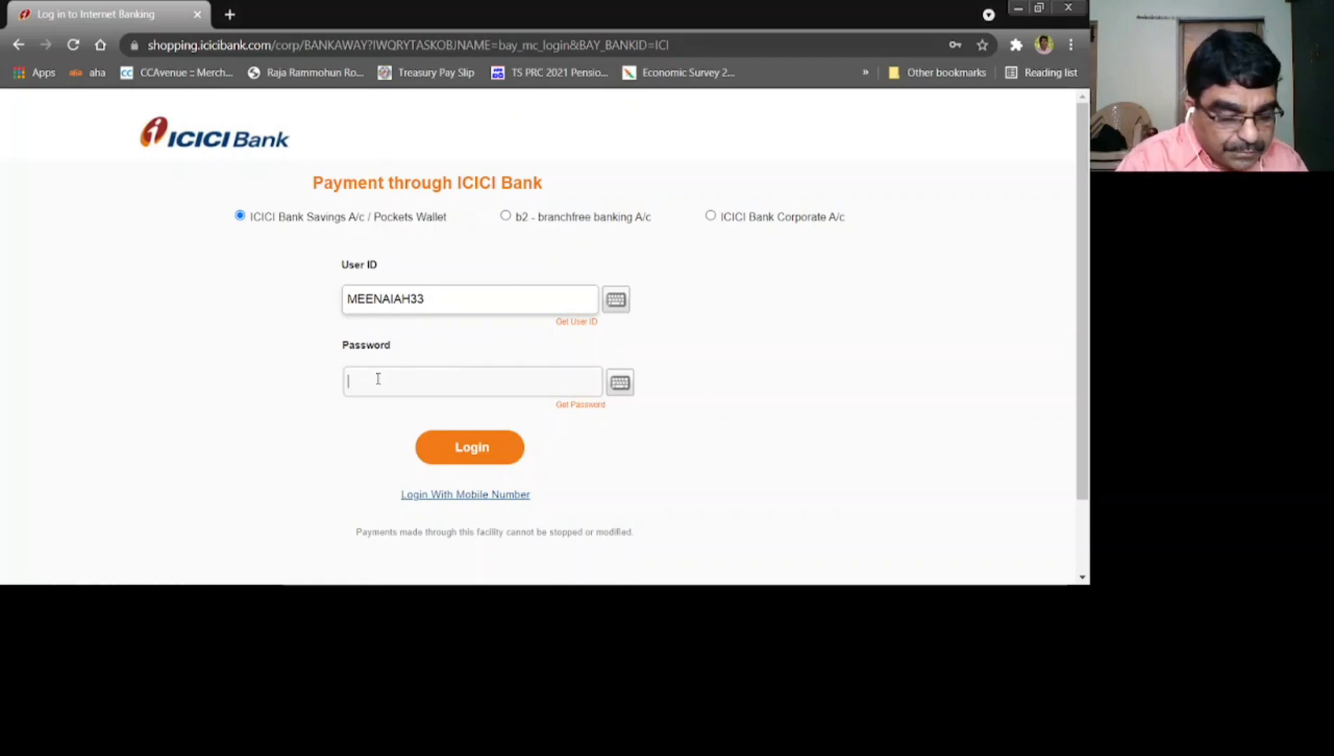
text(•••••••••)
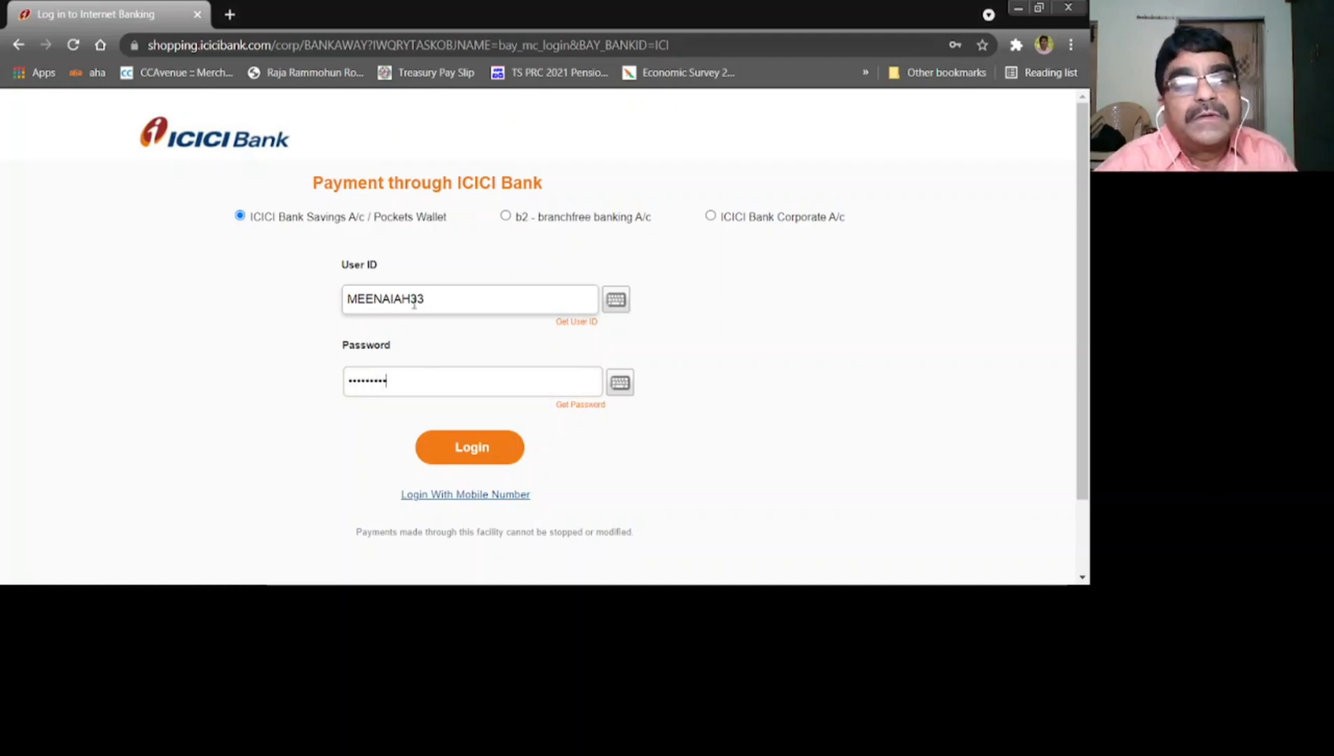
click(472, 454)
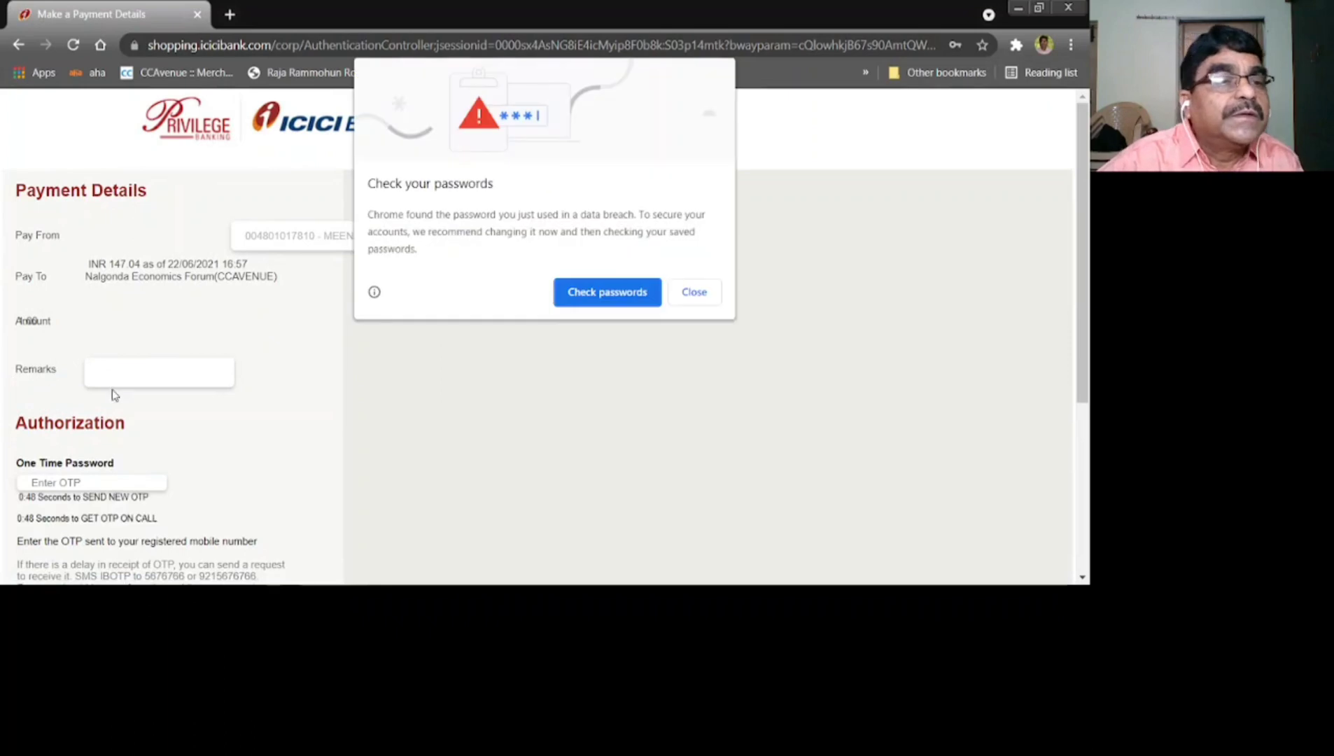
Dismiss Chrome's password-breach warning and enter the payment remark CPGET
click(690, 292)
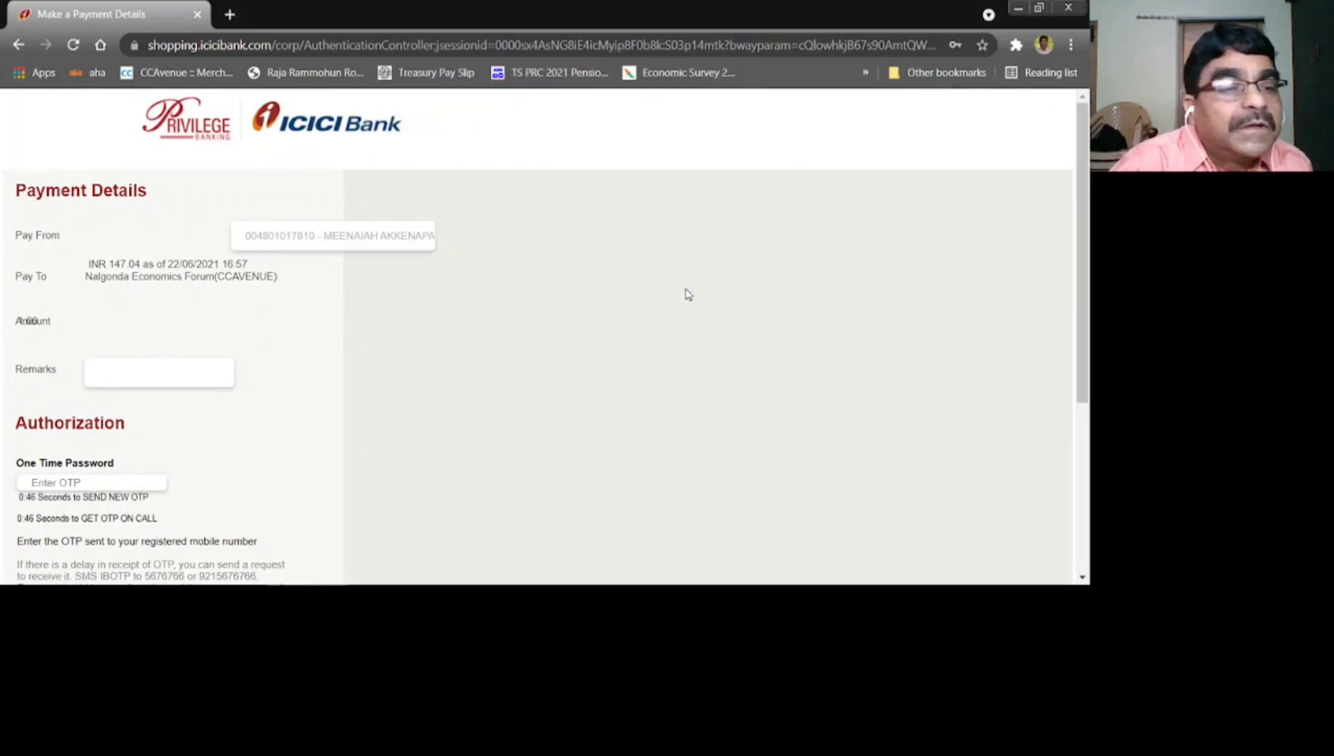
click(121, 375)
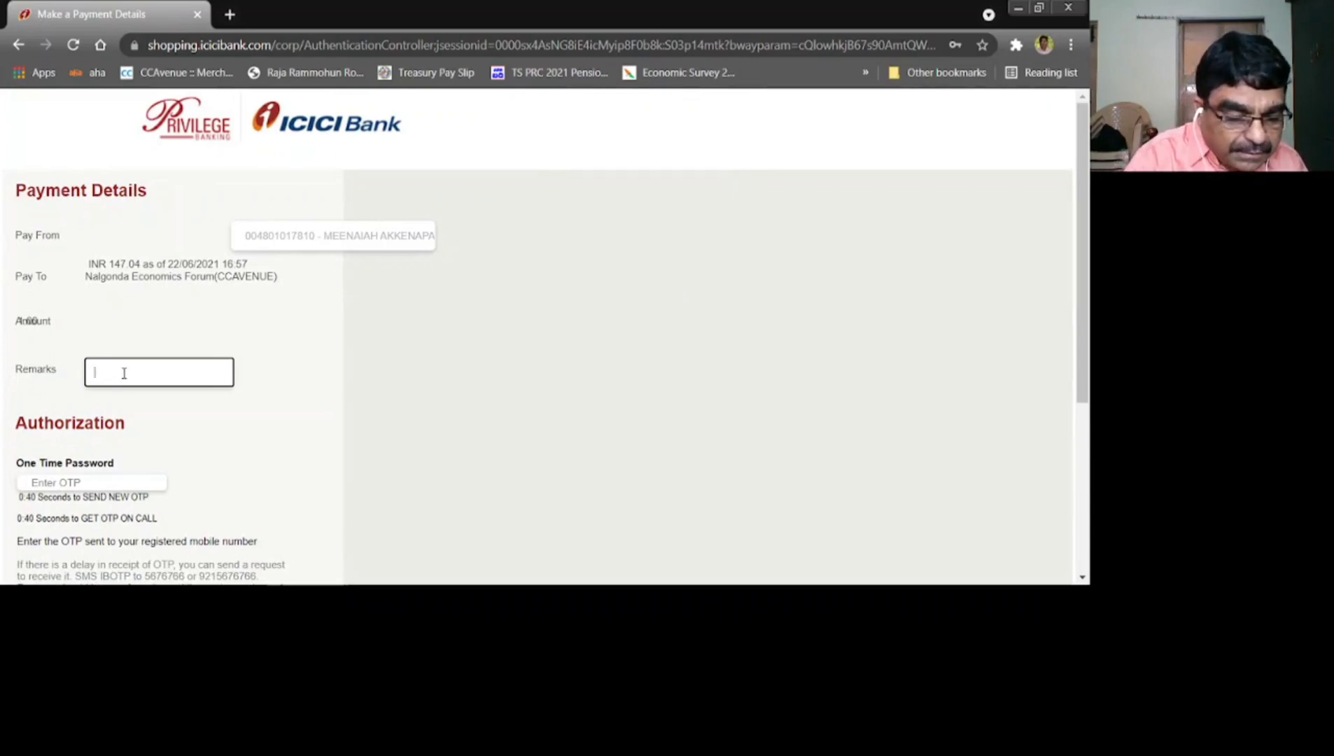
text(CPGET)
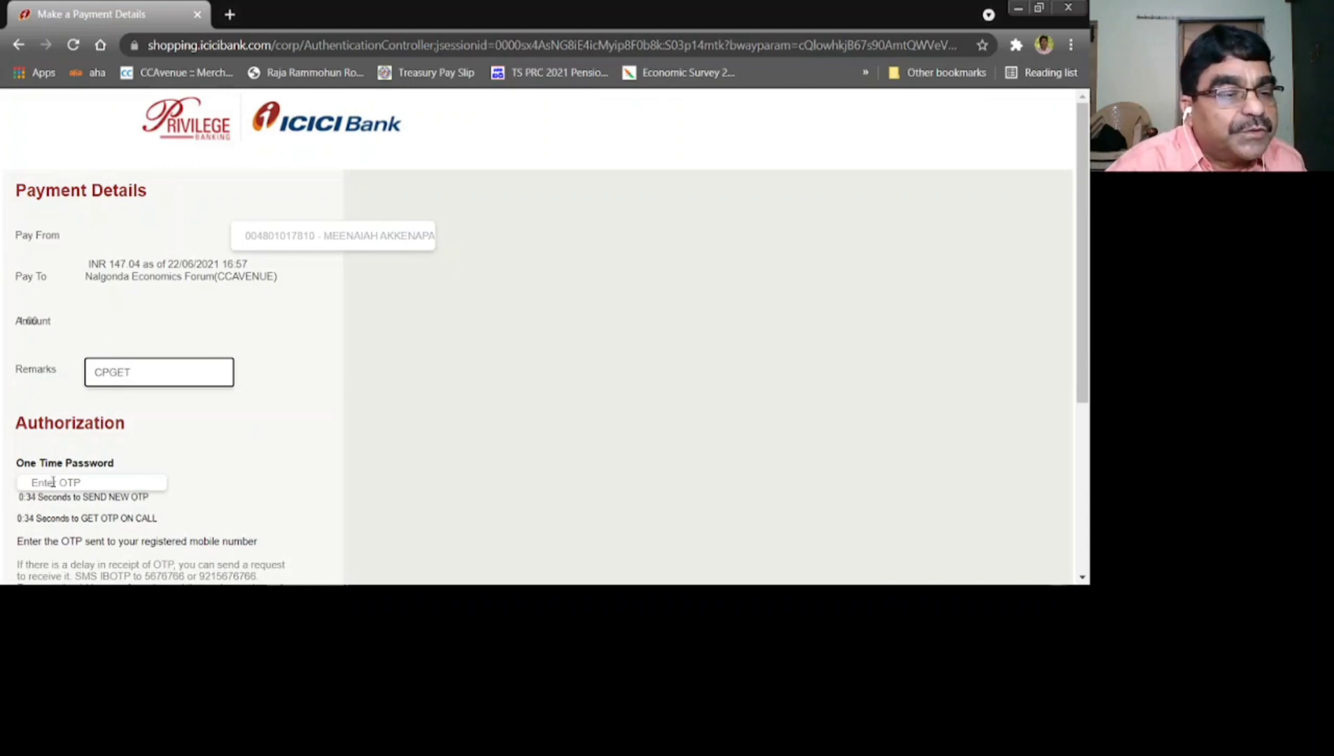
click(53, 482)
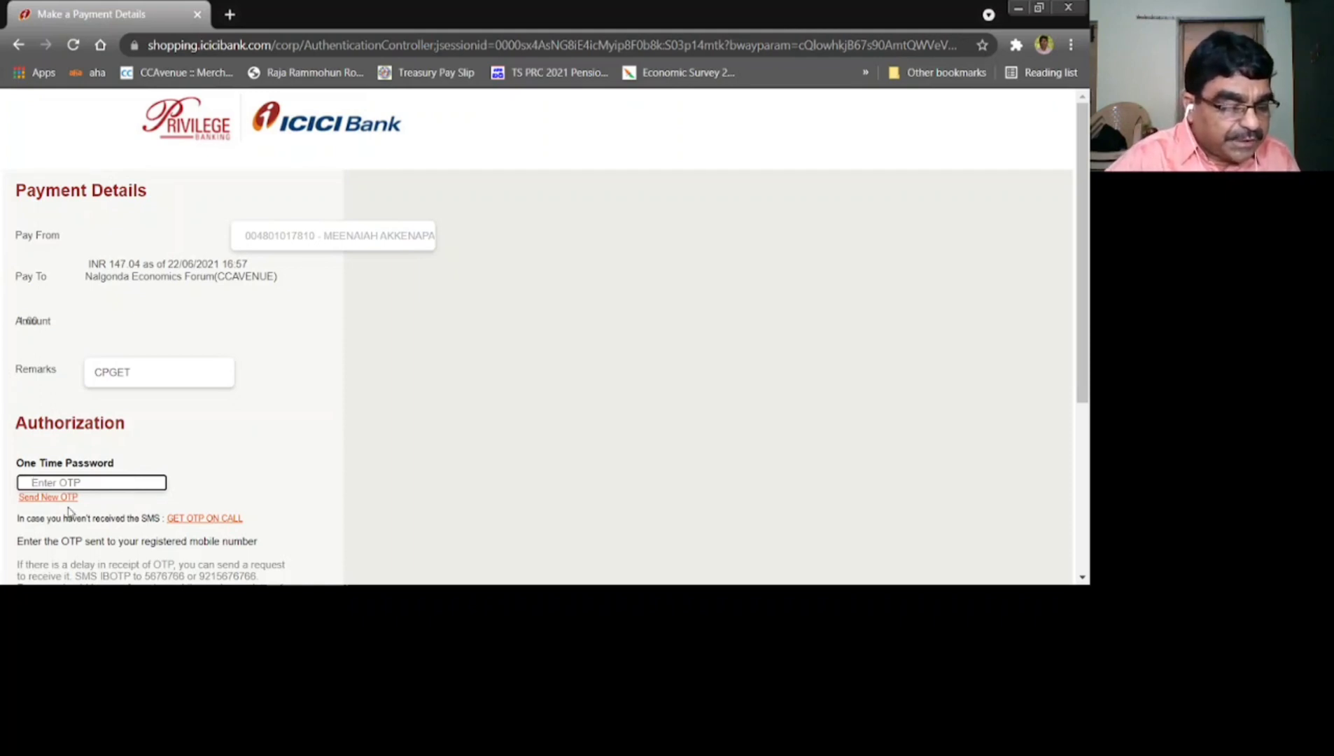
Enter the one-time password from the mobile and authorise the INR 1.00 payment
text(1)
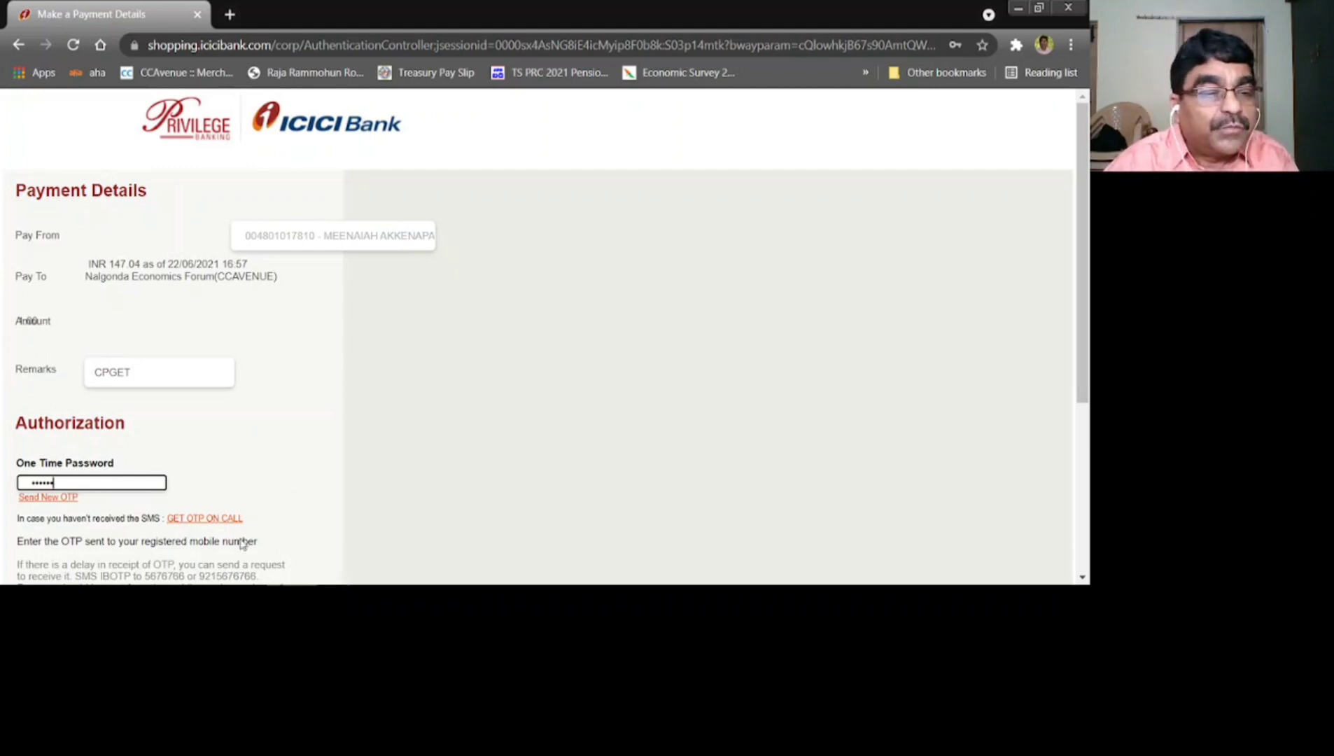
scroll(309, 468, down, 4)
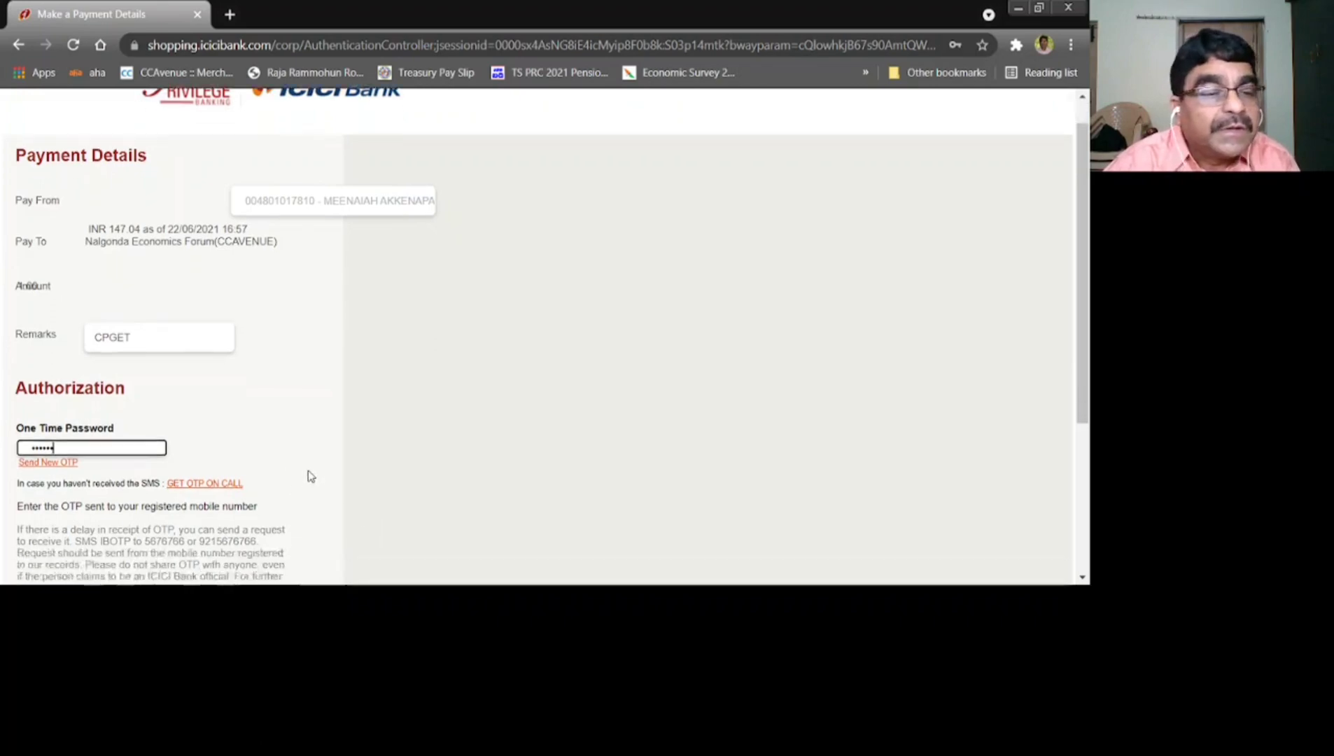
click(214, 433)
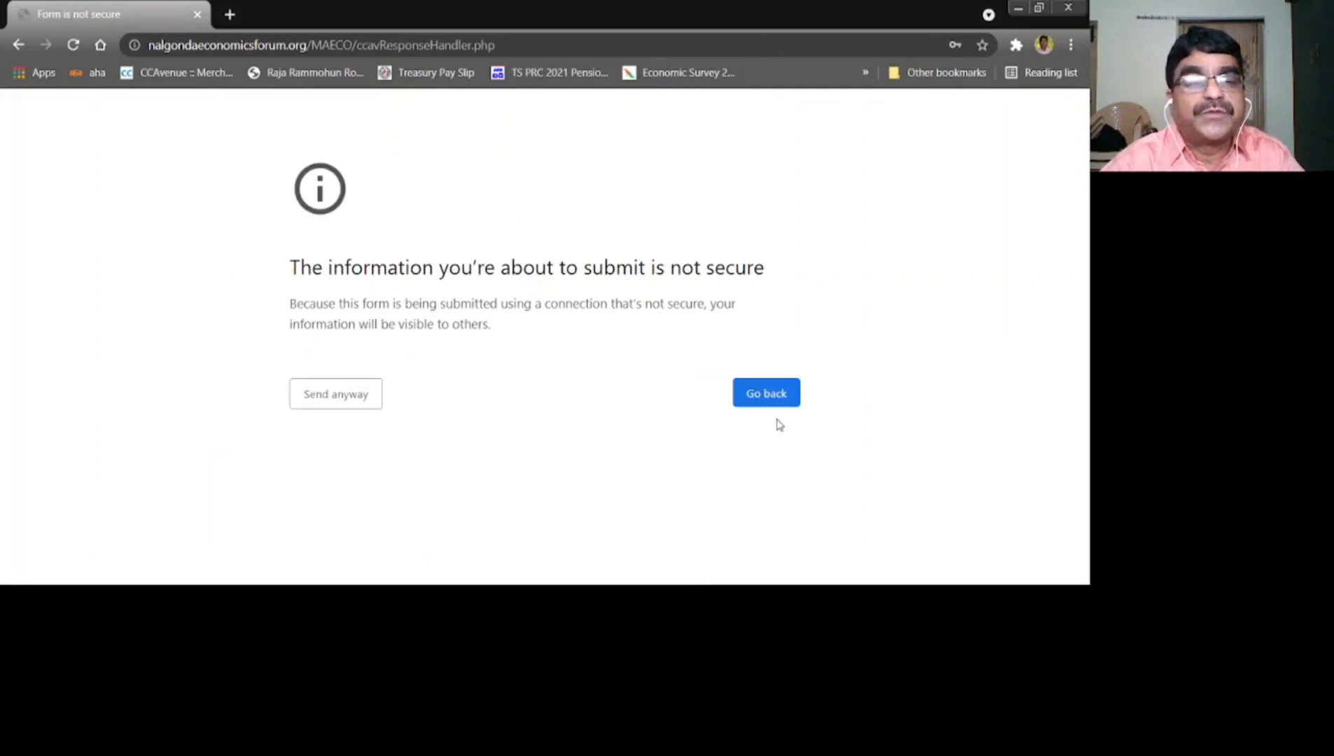
Send the payment result past the insecure-form warning, then open the M.A.Economics admit card for printing
click(355, 399)
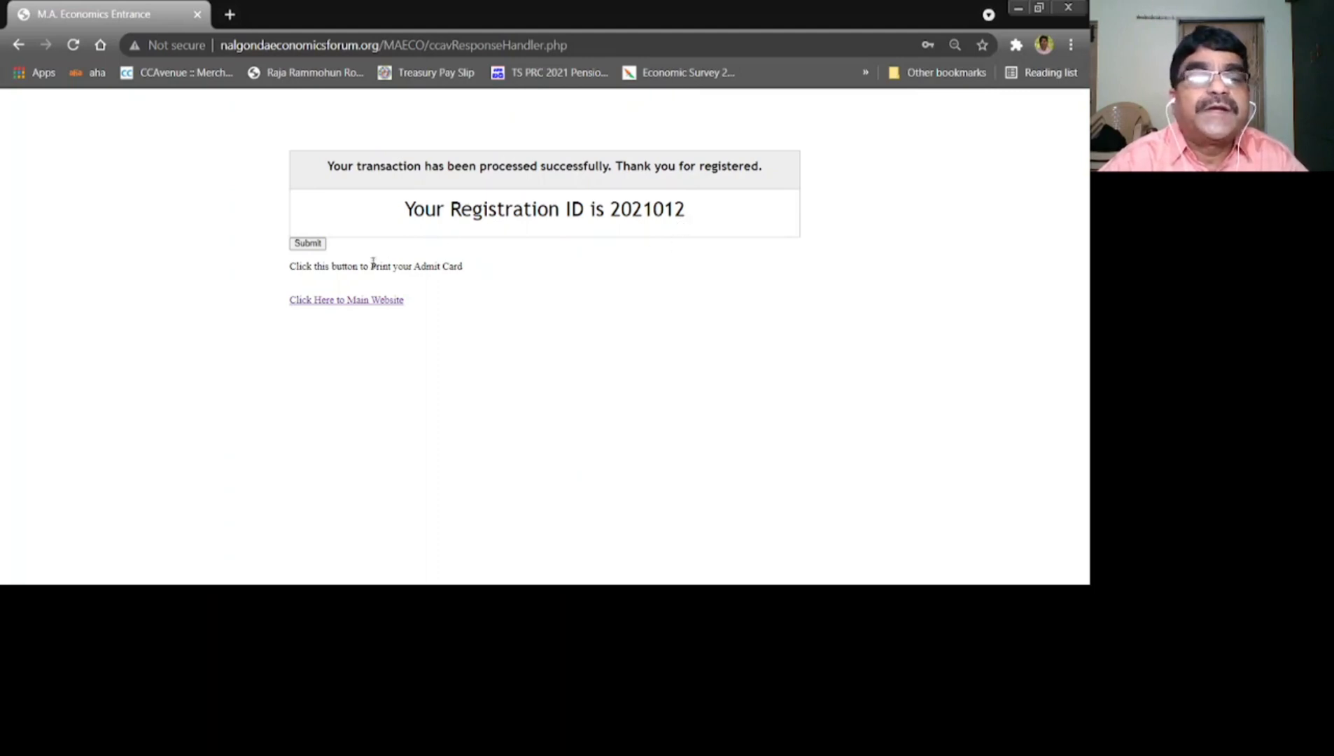
click(308, 243)
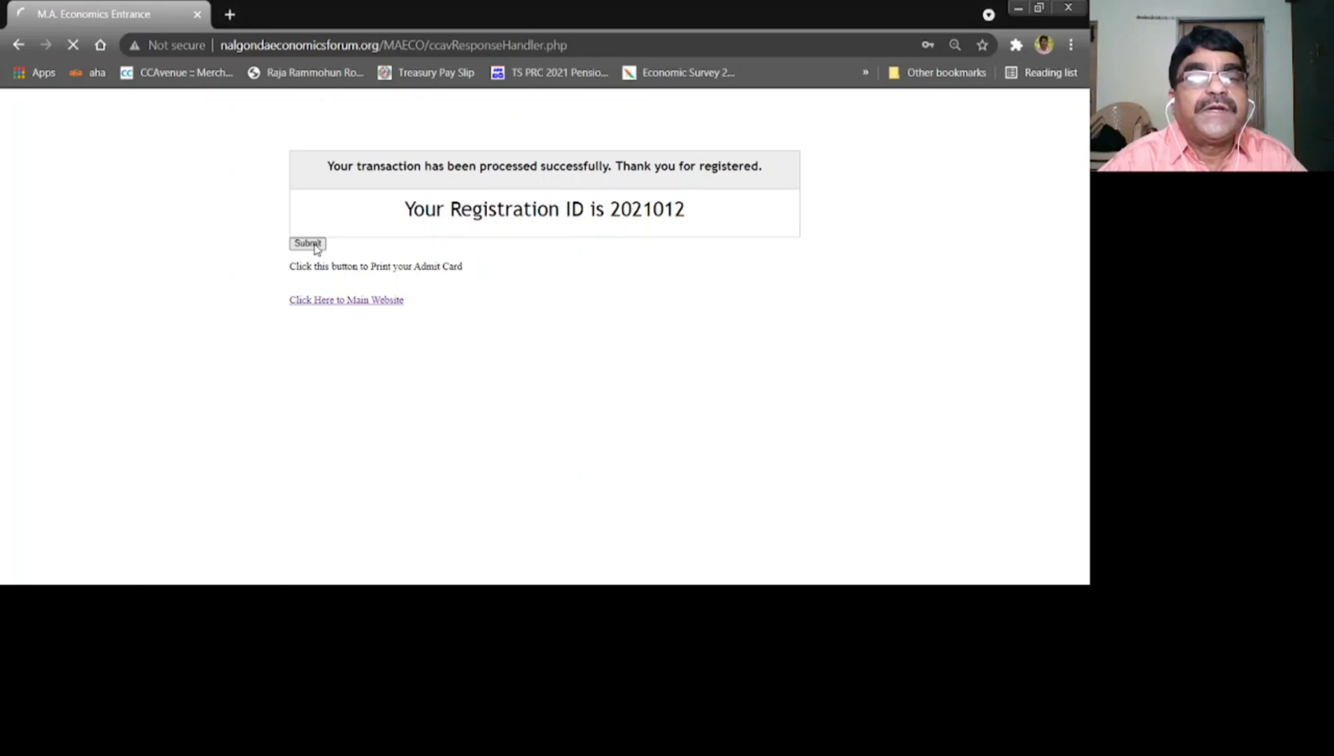